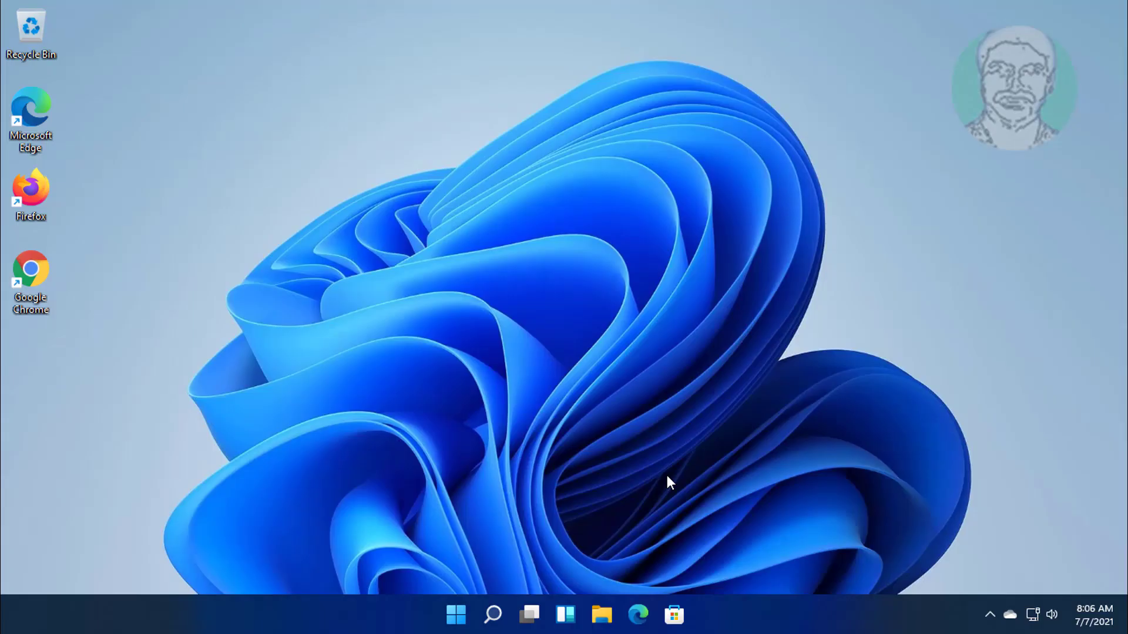
Search for 'advanced system settings' and open System Properties on its Advanced tab.
{"action": "left_click", "coordinate": [495, 615]}
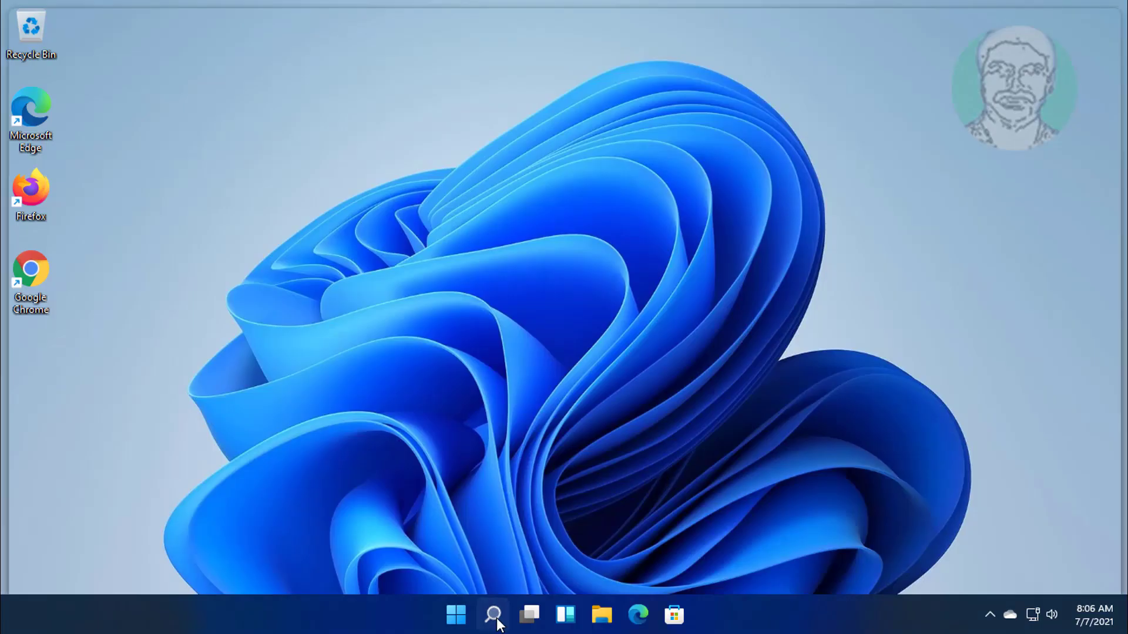
{"action": "type", "text": "adva"}
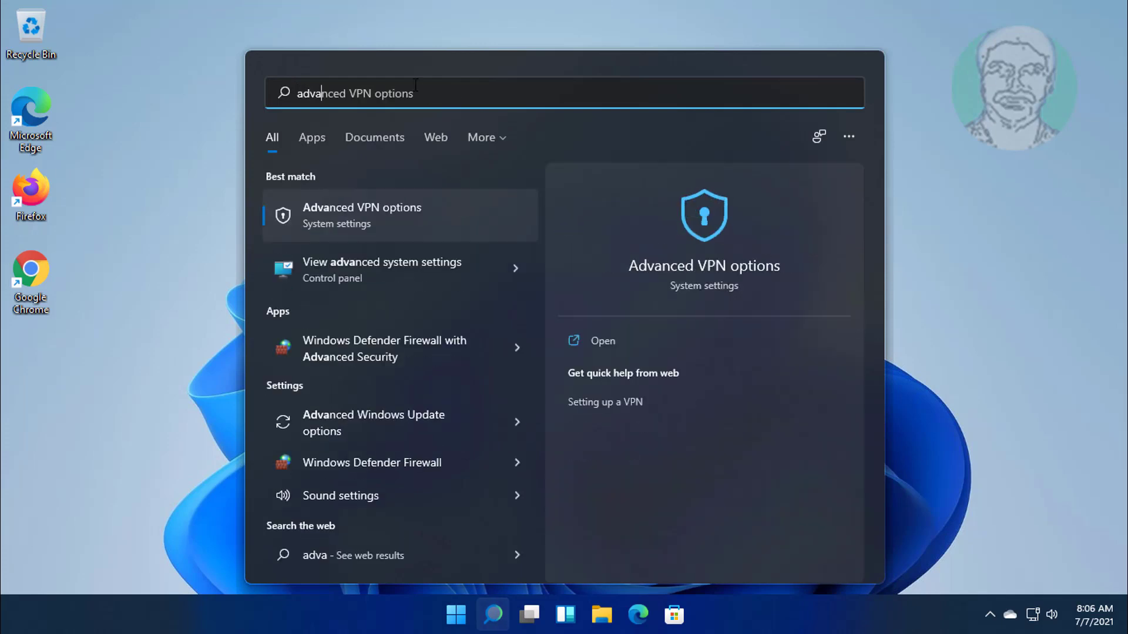
{"action": "type", "text": "nced sys"}
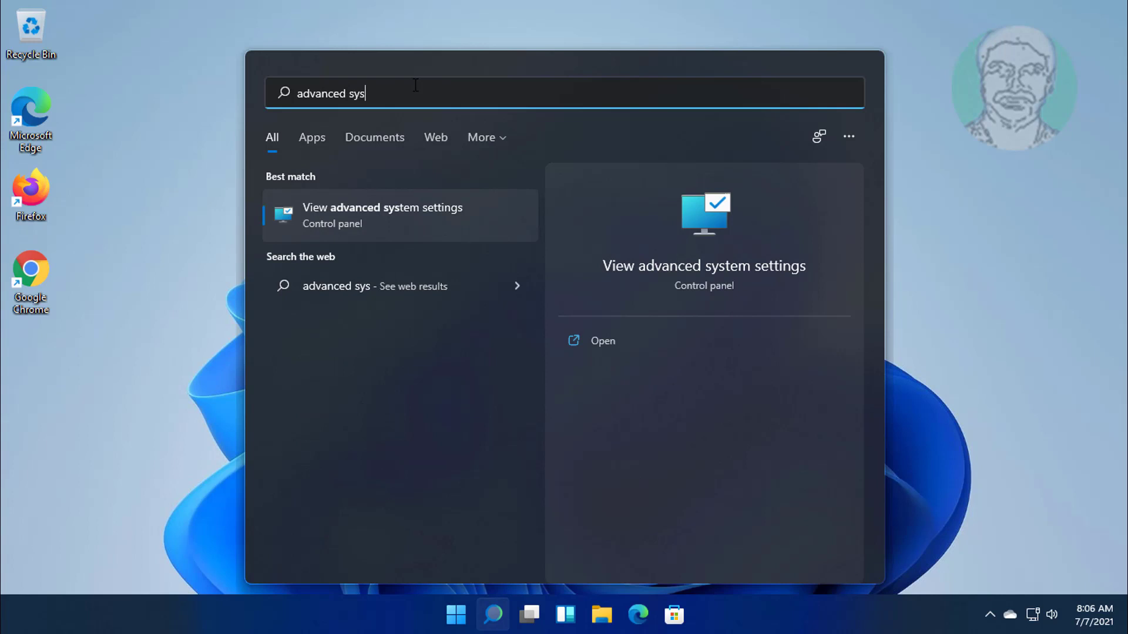
{"action": "type", "text": "tem setti"}
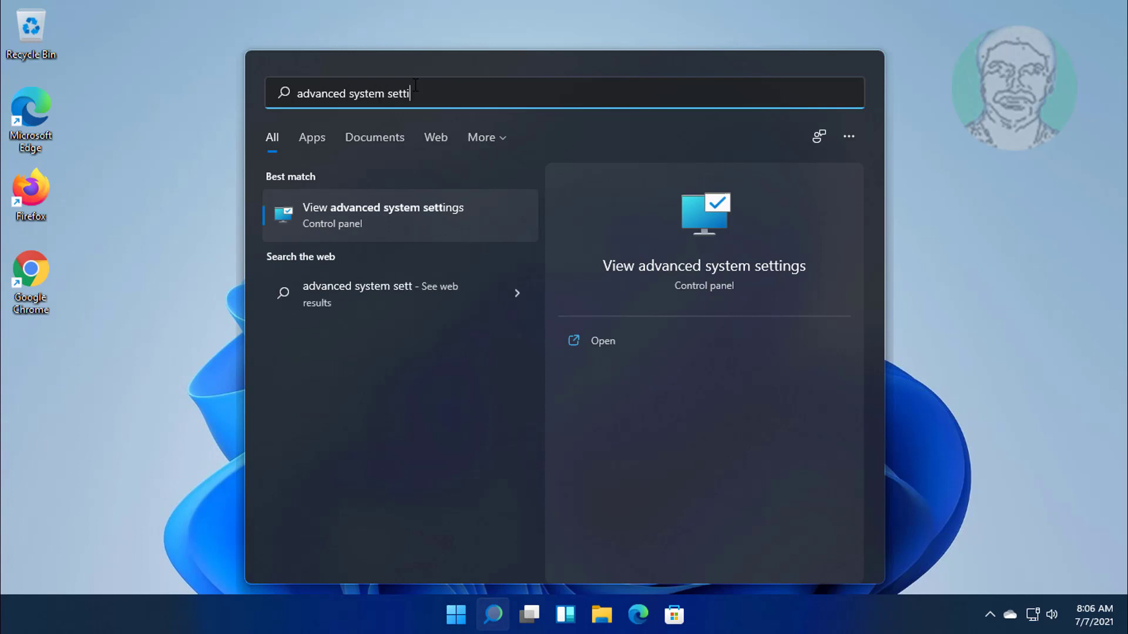
{"action": "type", "text": "ngs"}
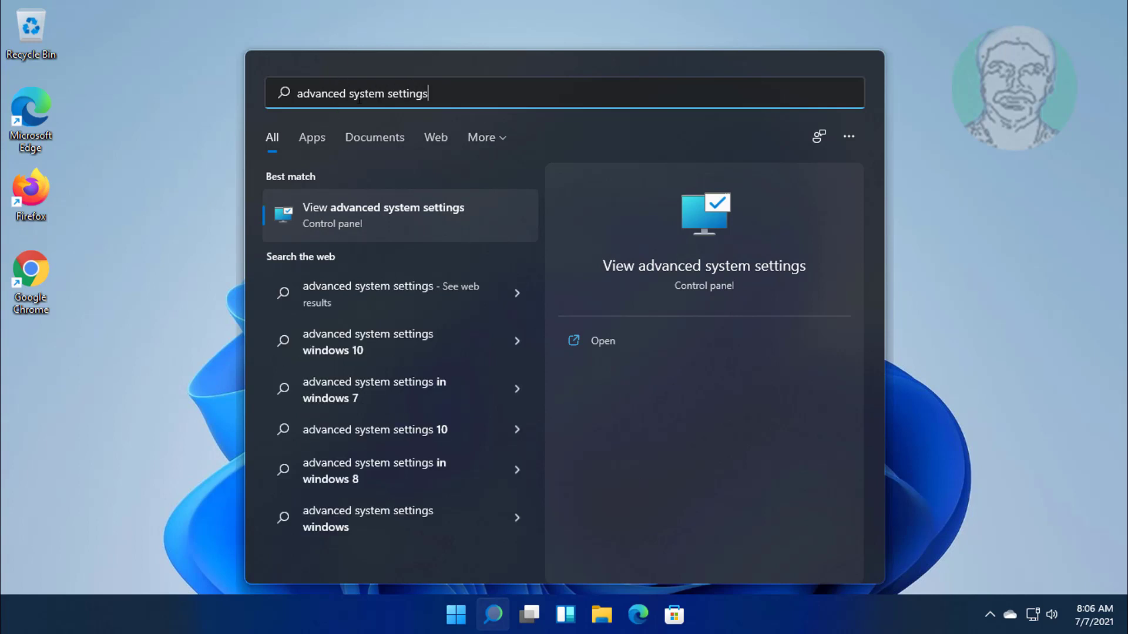
{"action": "left_click", "coordinate": [387, 214]}
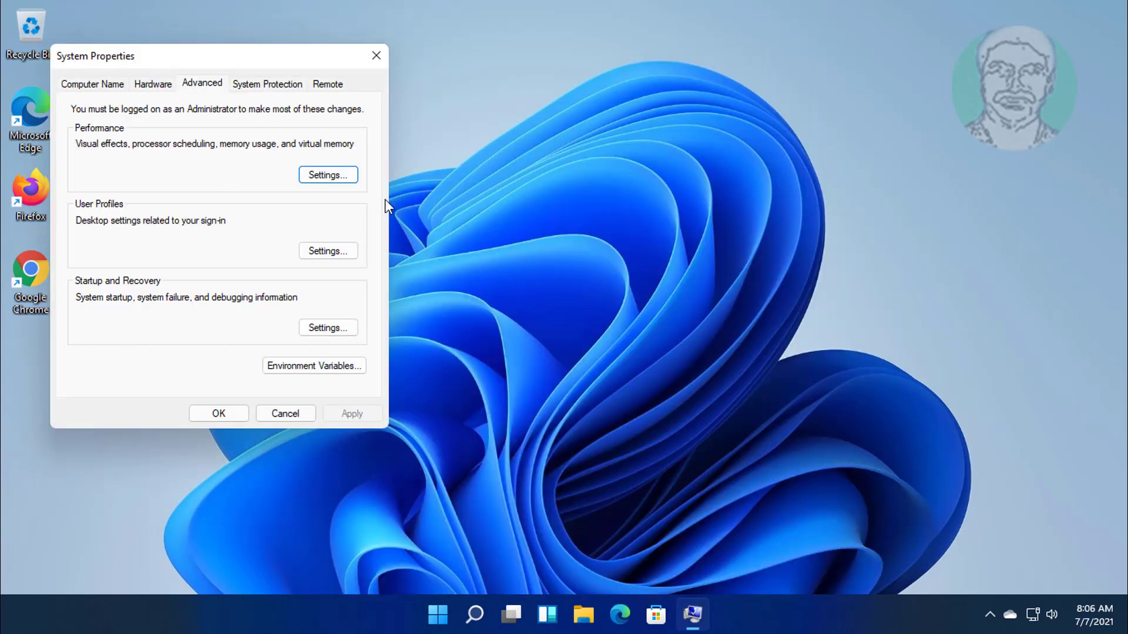
Switch visual effects to Custom and turn off control, window and taskbar animations, Peek, and menu/ToolTip fades.
{"action": "left_click", "coordinate": [324, 174]}
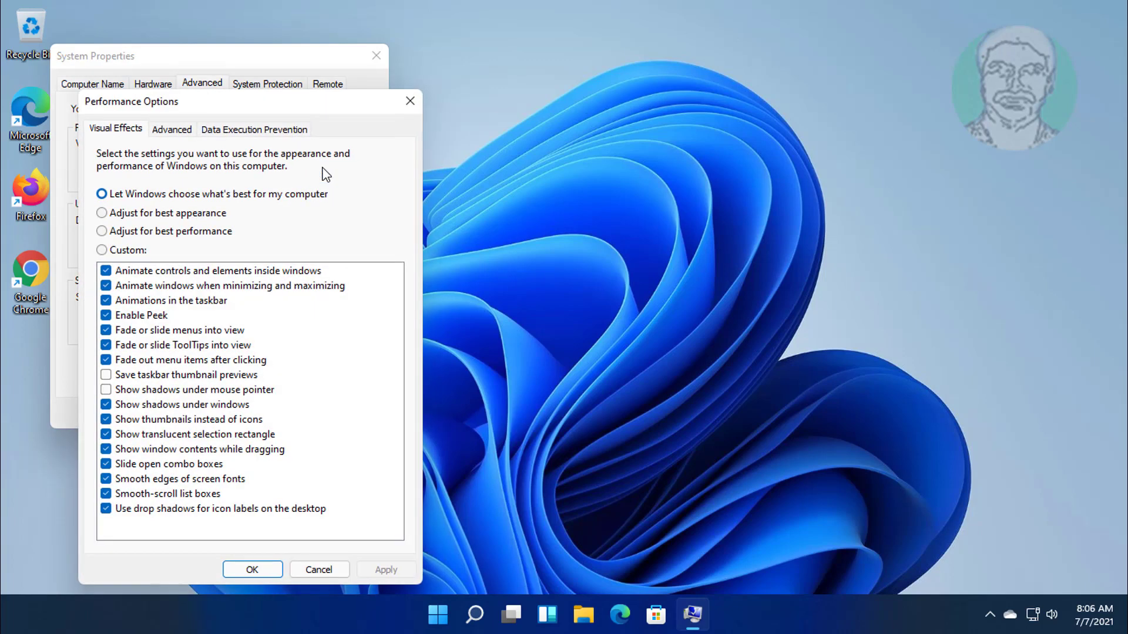
{"action": "left_click", "coordinate": [113, 252]}
{"action": "left_click", "coordinate": [107, 272]}
{"action": "left_click", "coordinate": [107, 286]}
{"action": "left_click", "coordinate": [108, 301]}
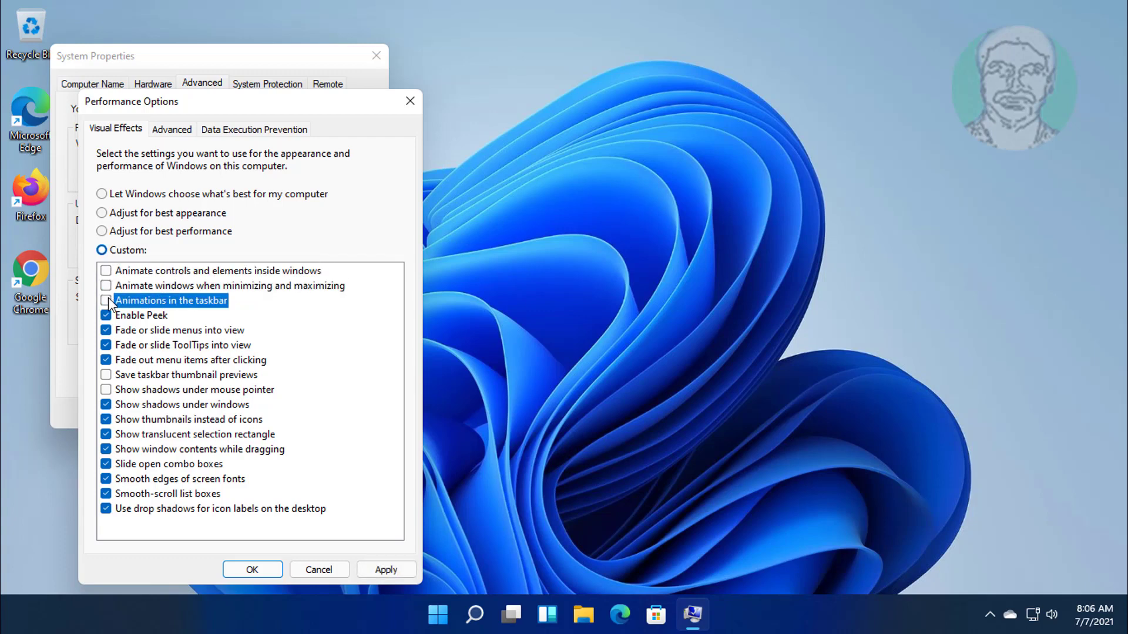
{"action": "left_click", "coordinate": [106, 316]}
{"action": "left_click", "coordinate": [105, 330]}
{"action": "left_click", "coordinate": [106, 344]}
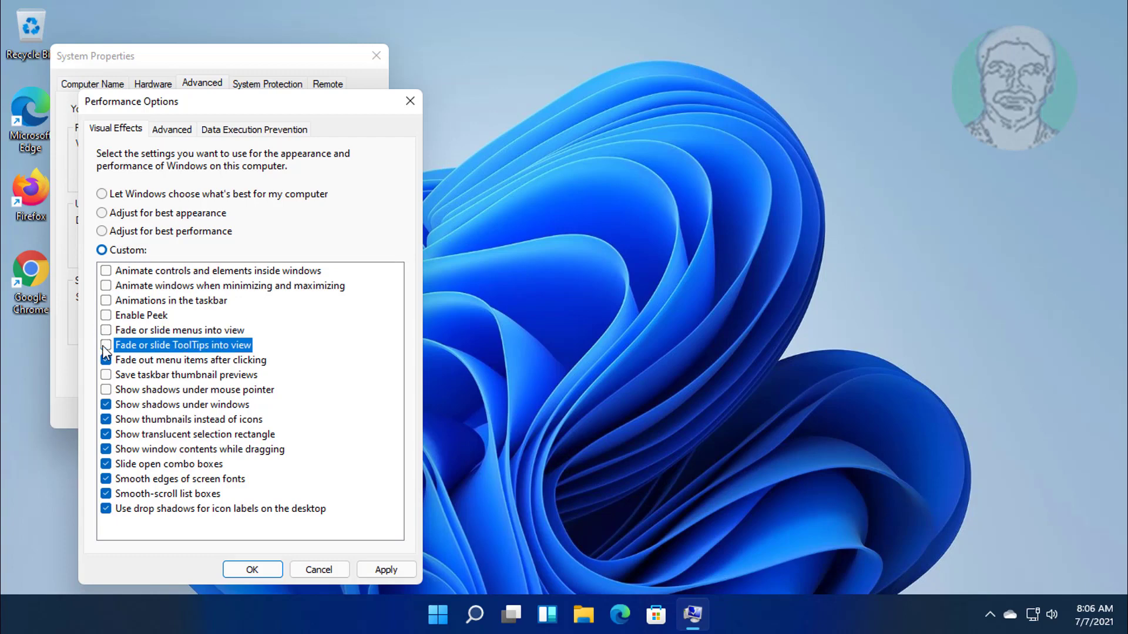
{"action": "left_click", "coordinate": [106, 360]}
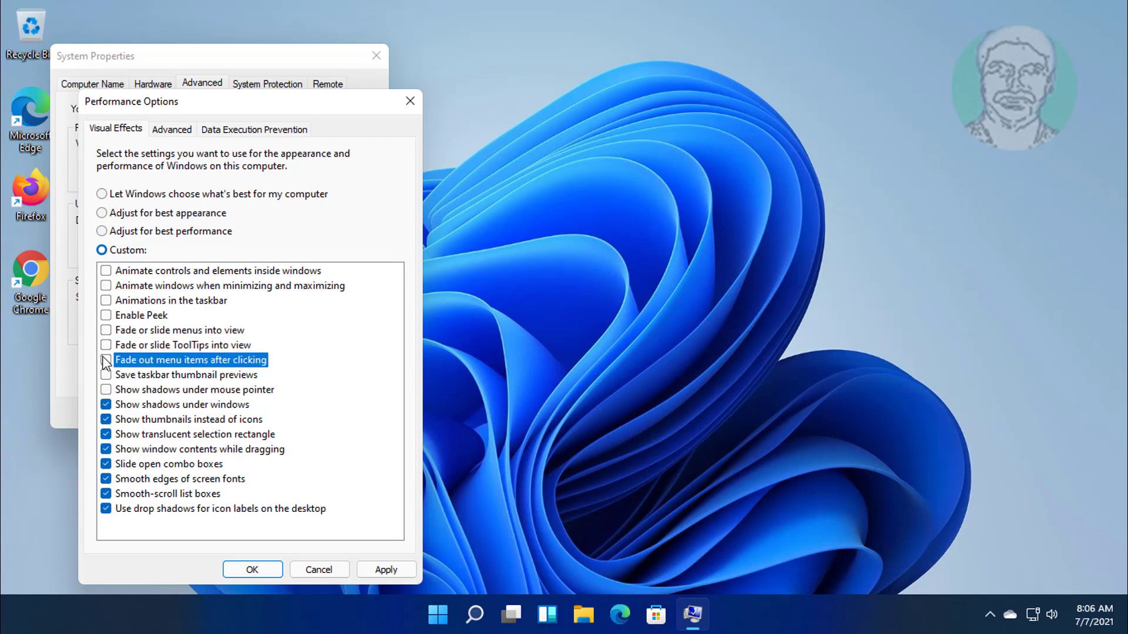
Turn off window shadows, selection rectangle, drag contents, combo-box sliding, smooth scrolling and icon-label shadows, then apply.
{"action": "left_click", "coordinate": [109, 406]}
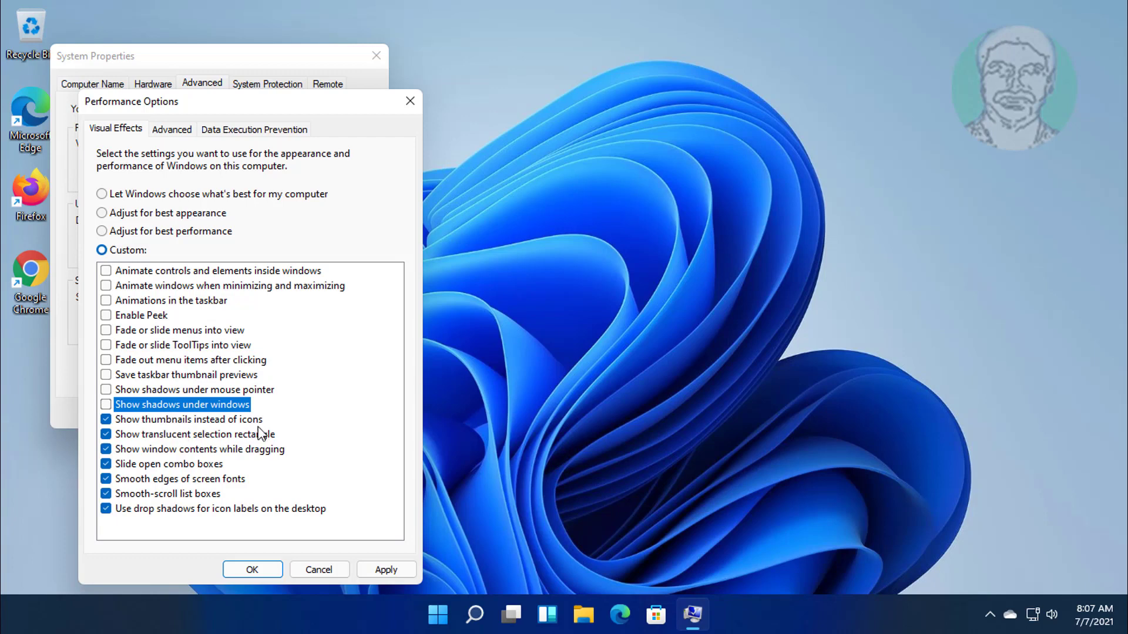
{"action": "left_click", "coordinate": [106, 436]}
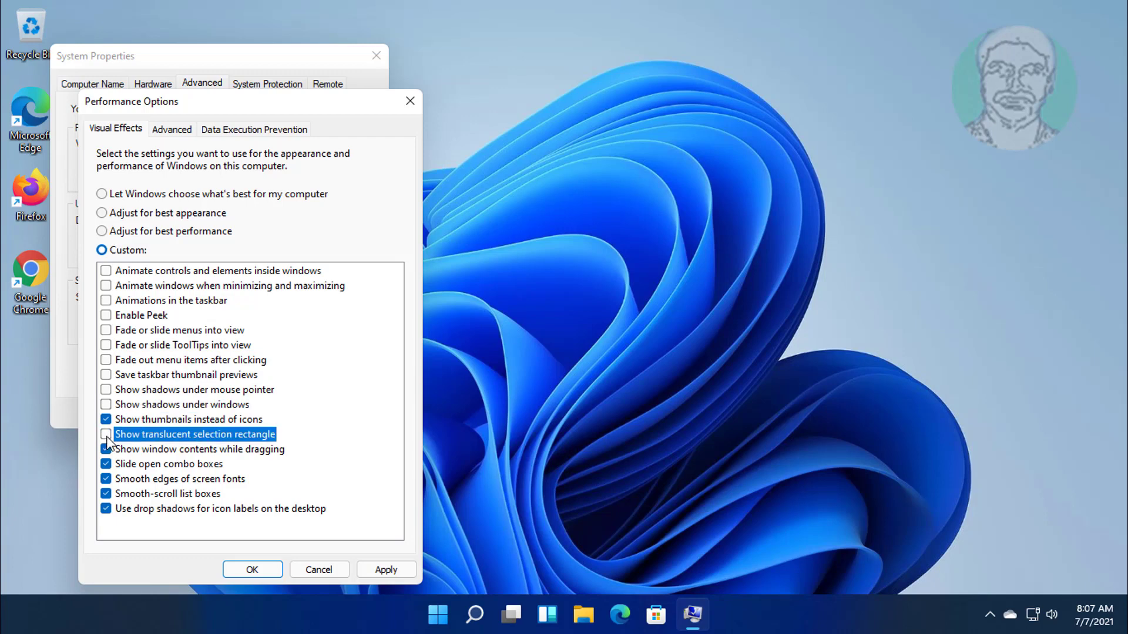
{"action": "left_click", "coordinate": [107, 450]}
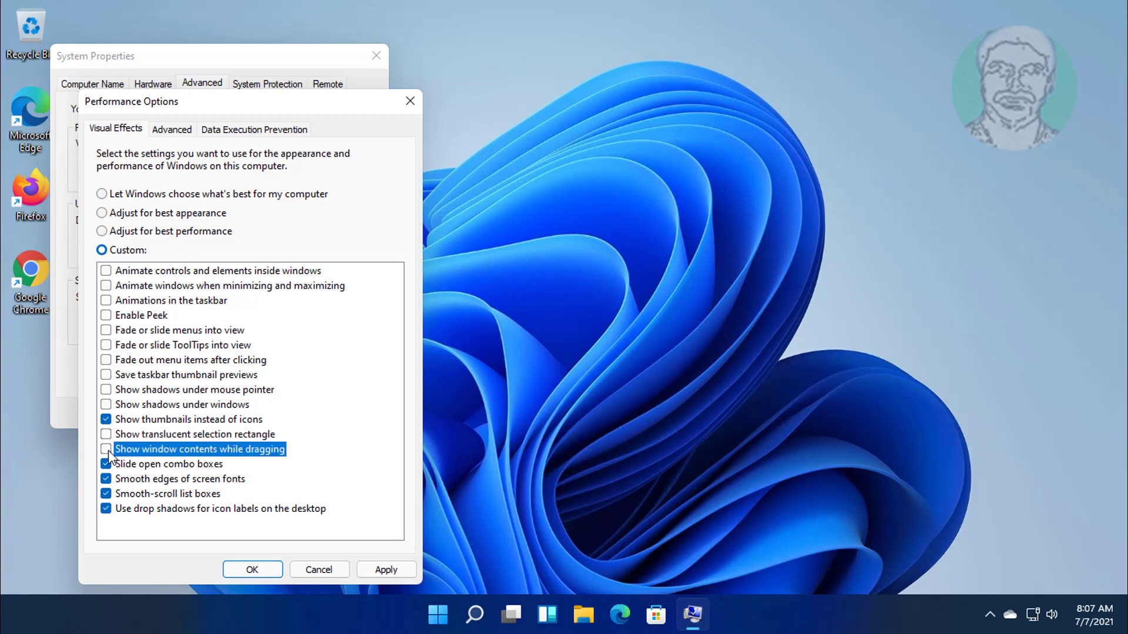
{"action": "left_click", "coordinate": [106, 465]}
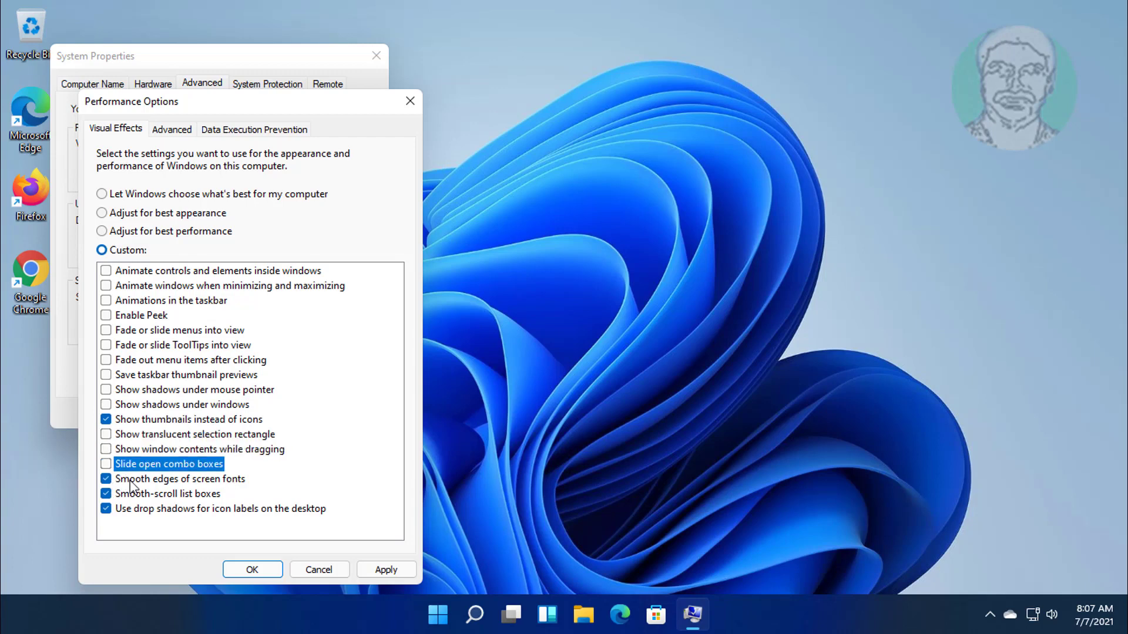
{"action": "left_click", "coordinate": [107, 495]}
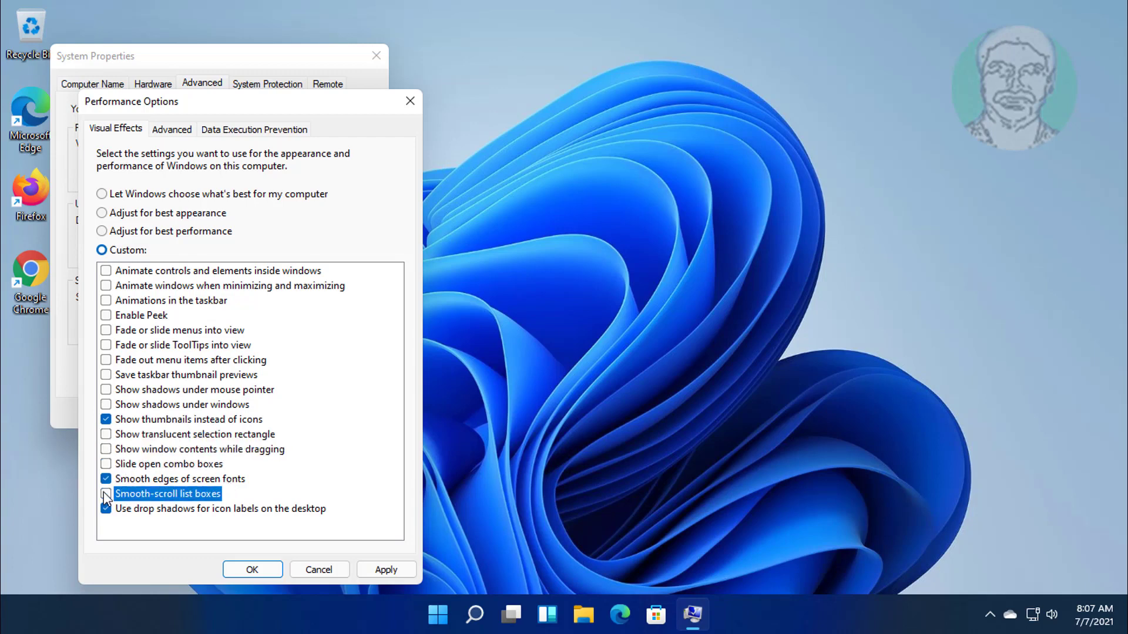
{"action": "left_click", "coordinate": [107, 509]}
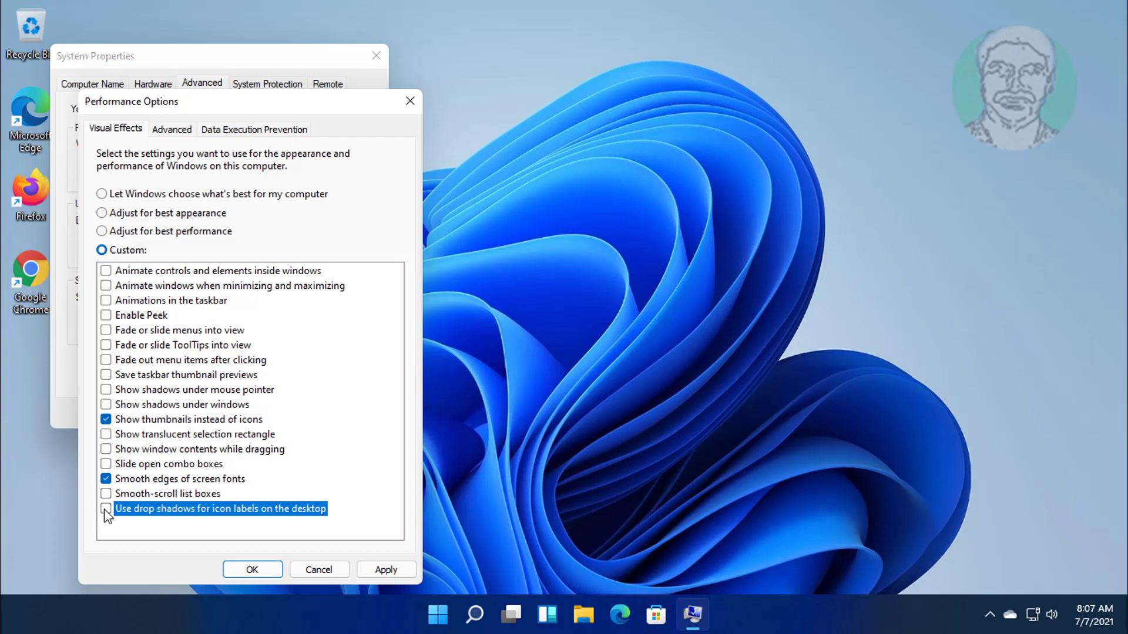
{"action": "left_click", "coordinate": [396, 577]}
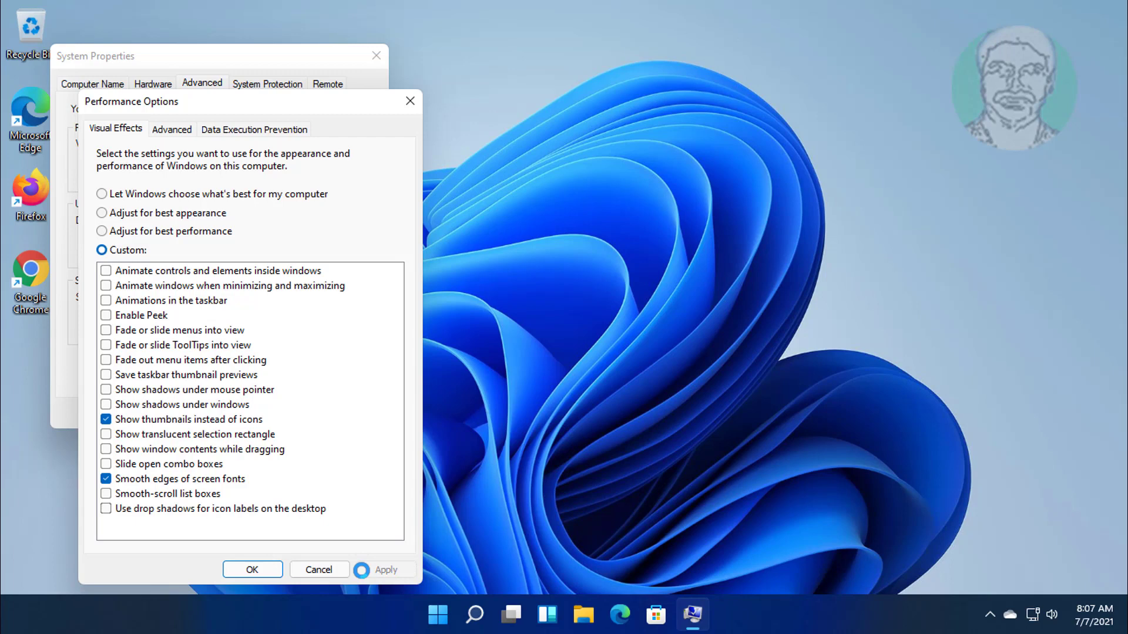
{"action": "left_click", "coordinate": [248, 565]}
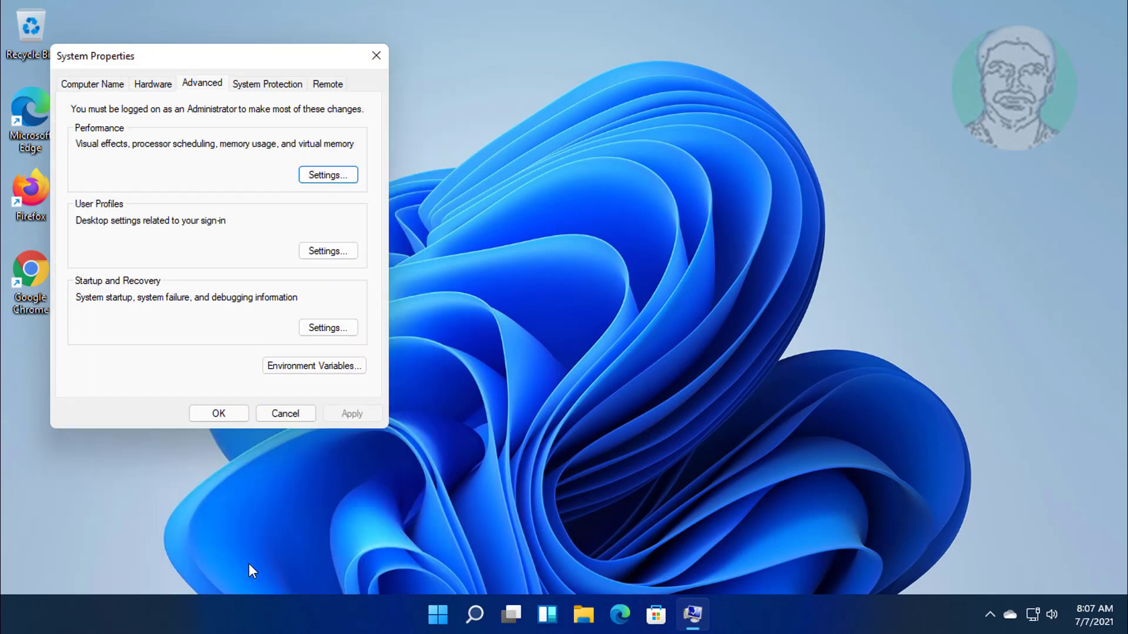
{"action": "left_click", "coordinate": [225, 411]}
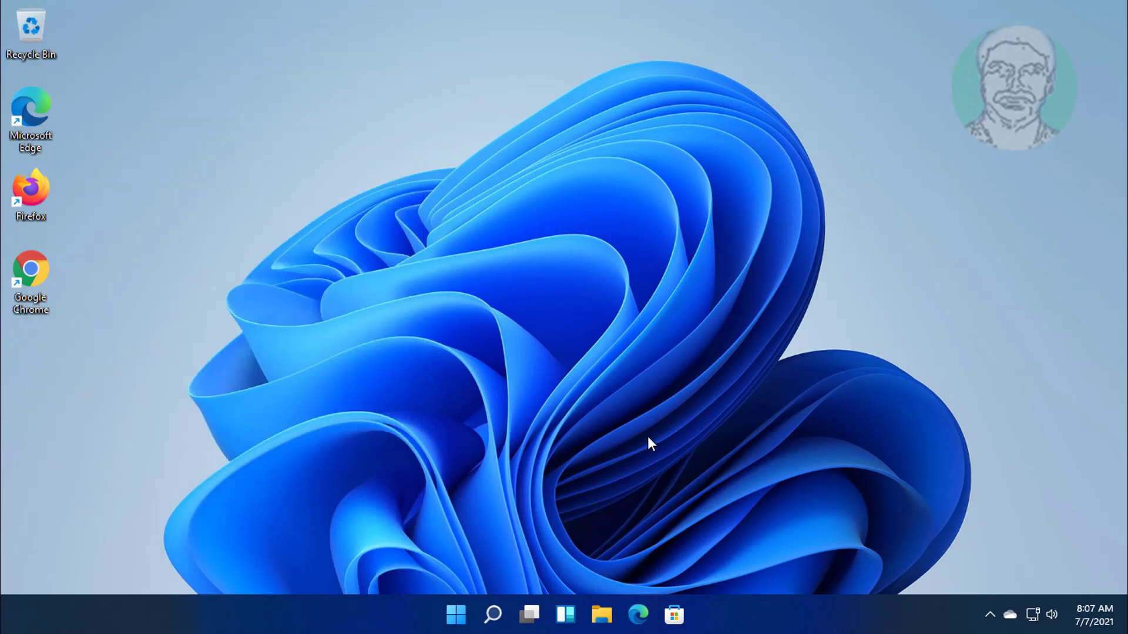
Search for 'power plan' and open Edit Plan Settings for the Balanced plan.
{"action": "left_click", "coordinate": [494, 615]}
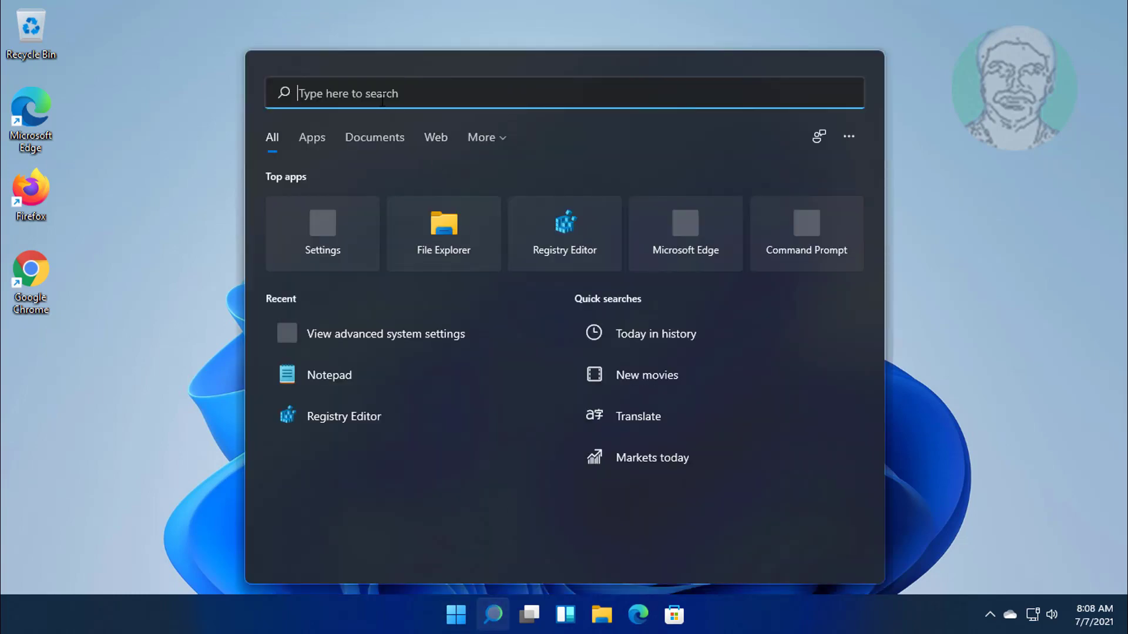
{"action": "type", "text": "power"}
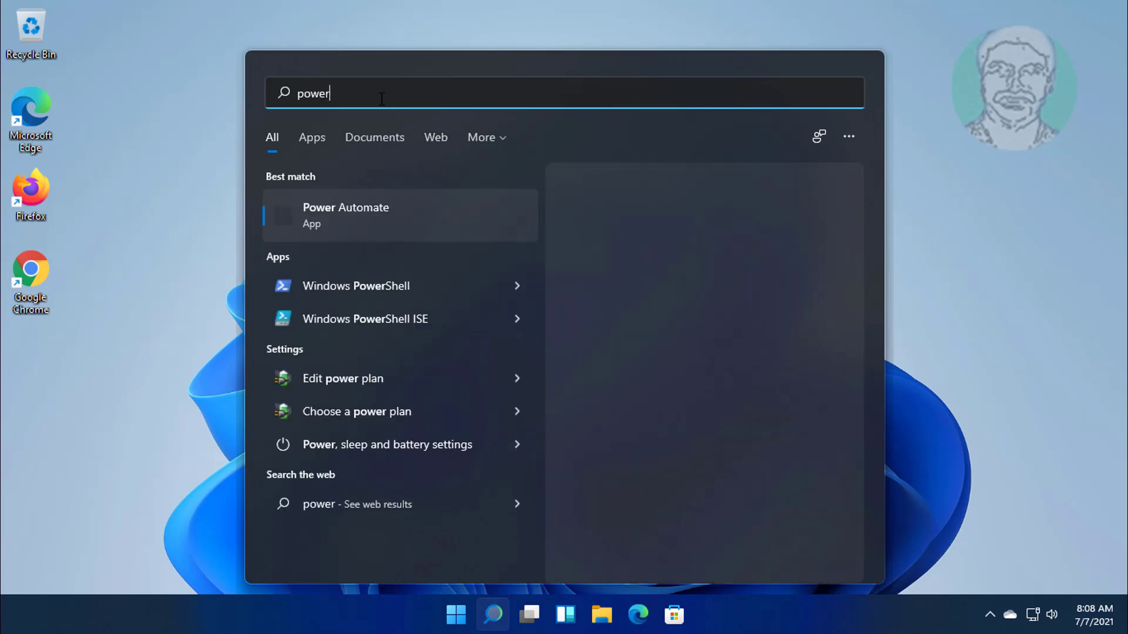
{"action": "type", "text": " plan"}
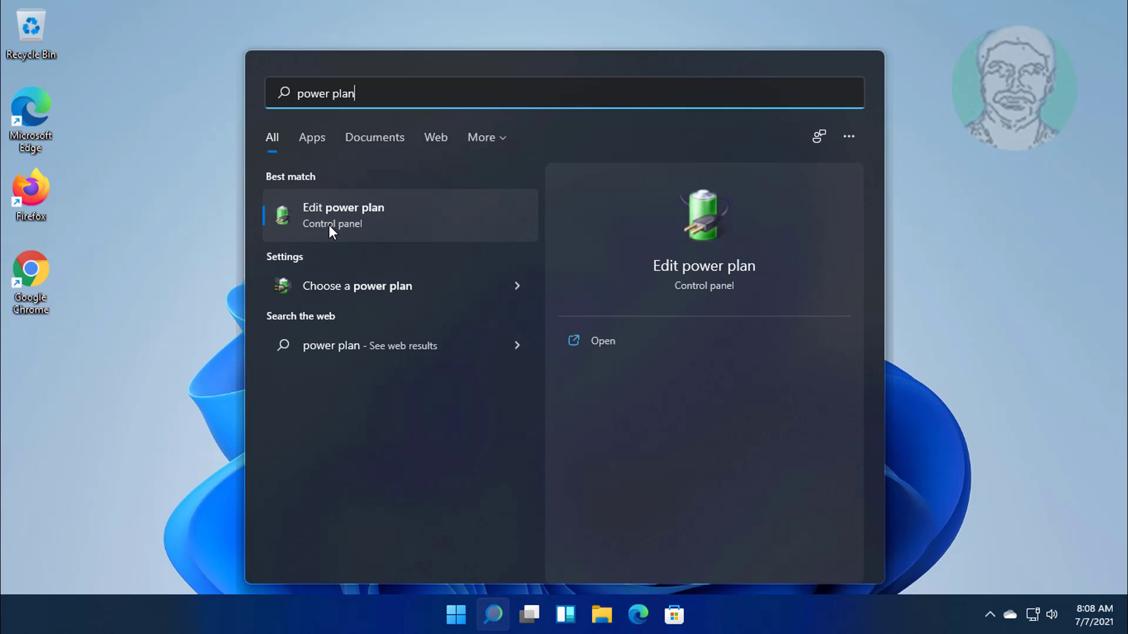
{"action": "left_click", "coordinate": [354, 216]}
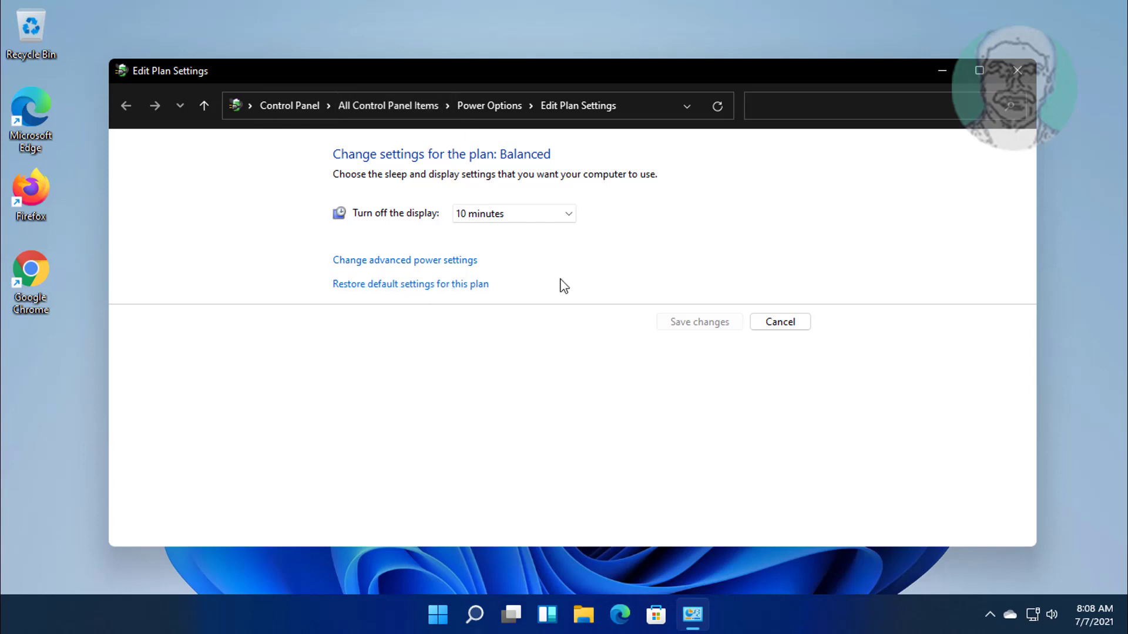
Make High performance the active power plan and open its advanced power settings.
{"action": "left_click", "coordinate": [509, 107]}
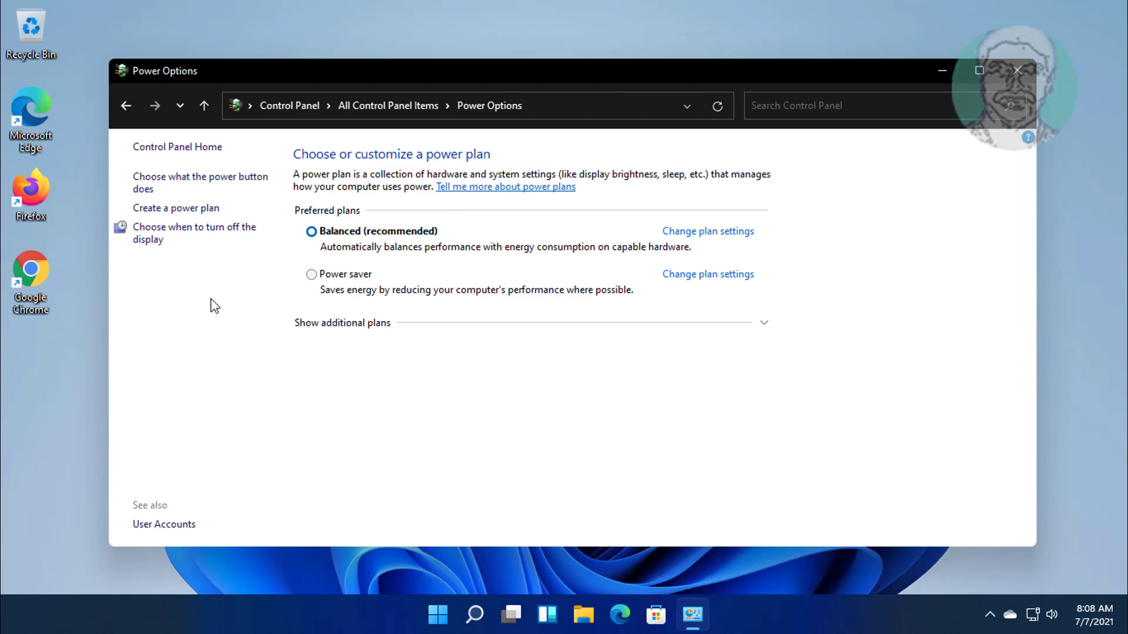
{"action": "left_click", "coordinate": [341, 325]}
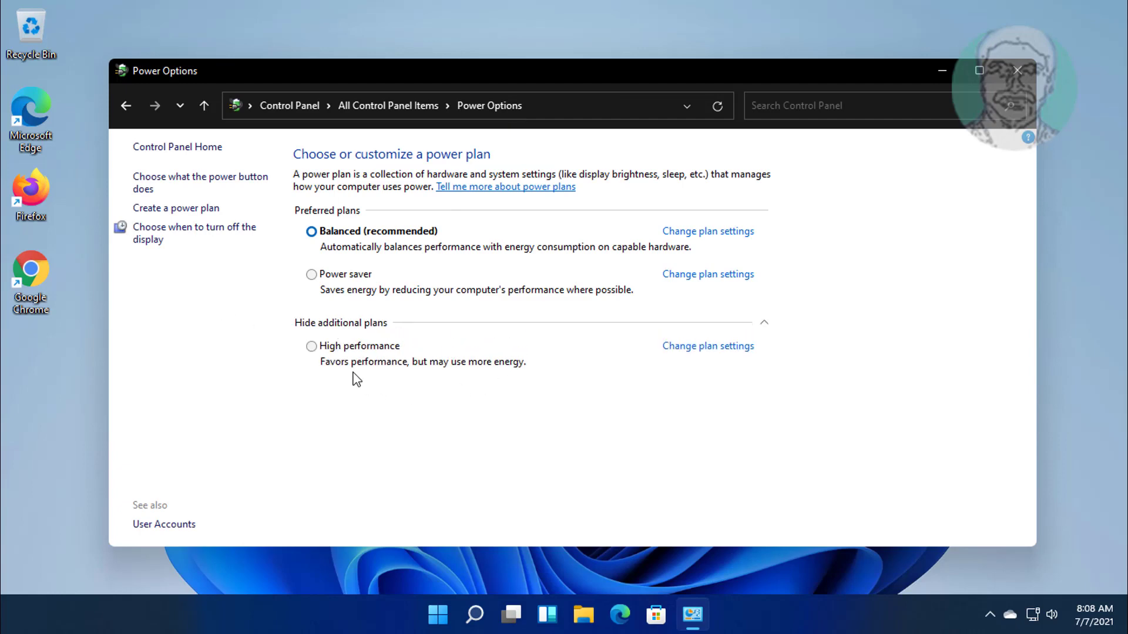
{"action": "left_click", "coordinate": [311, 347]}
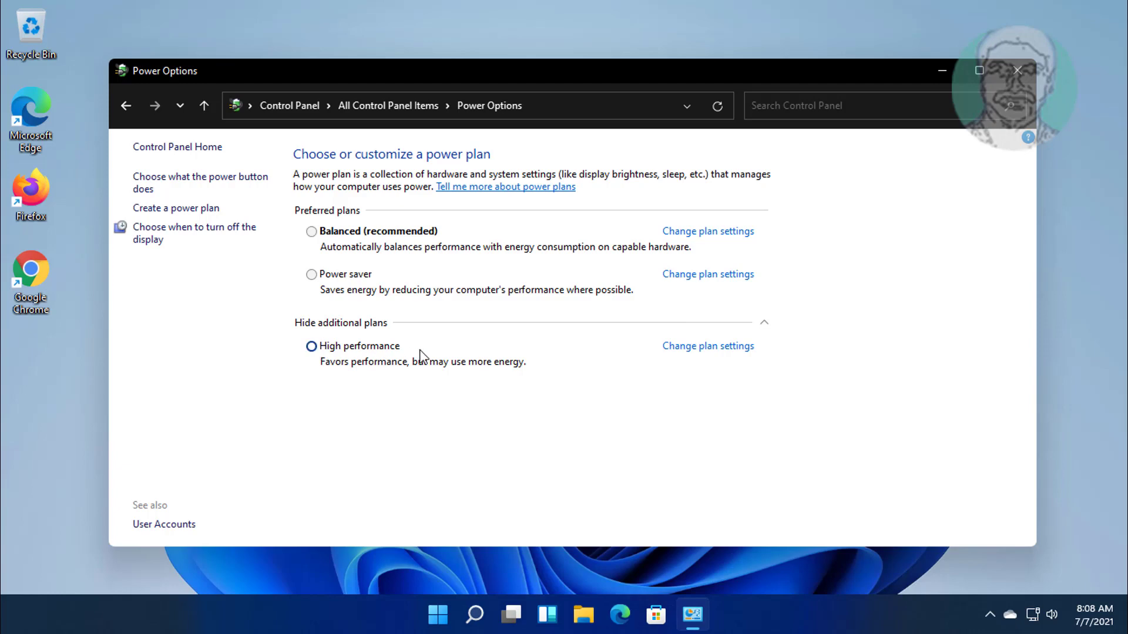
{"action": "left_click", "coordinate": [311, 347]}
{"action": "left_click", "coordinate": [721, 356]}
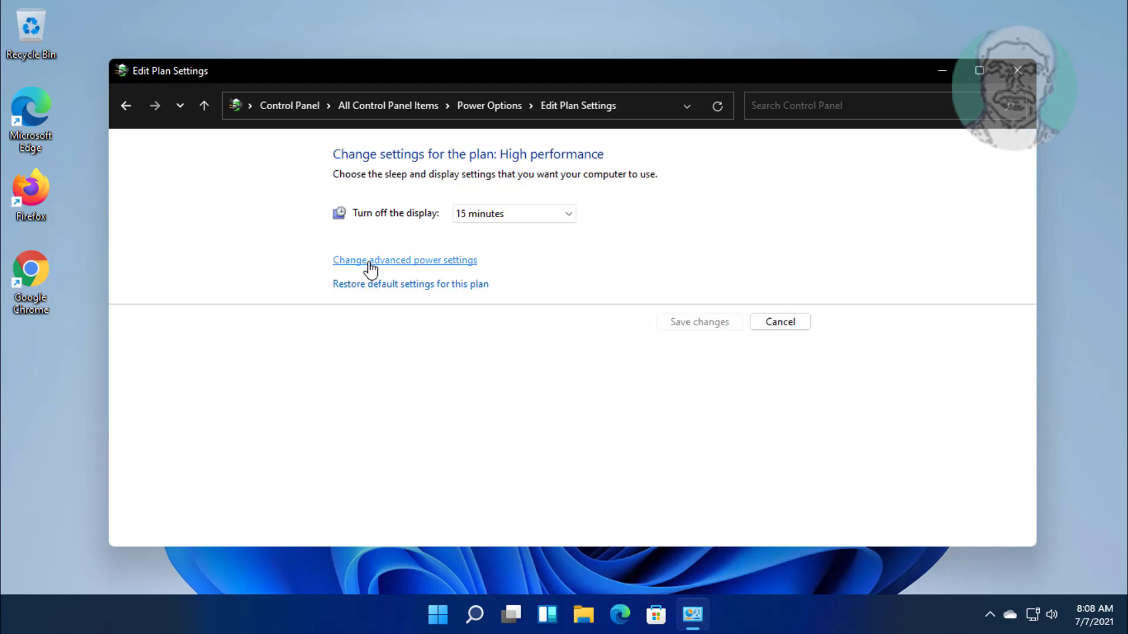
{"action": "left_click", "coordinate": [415, 261]}
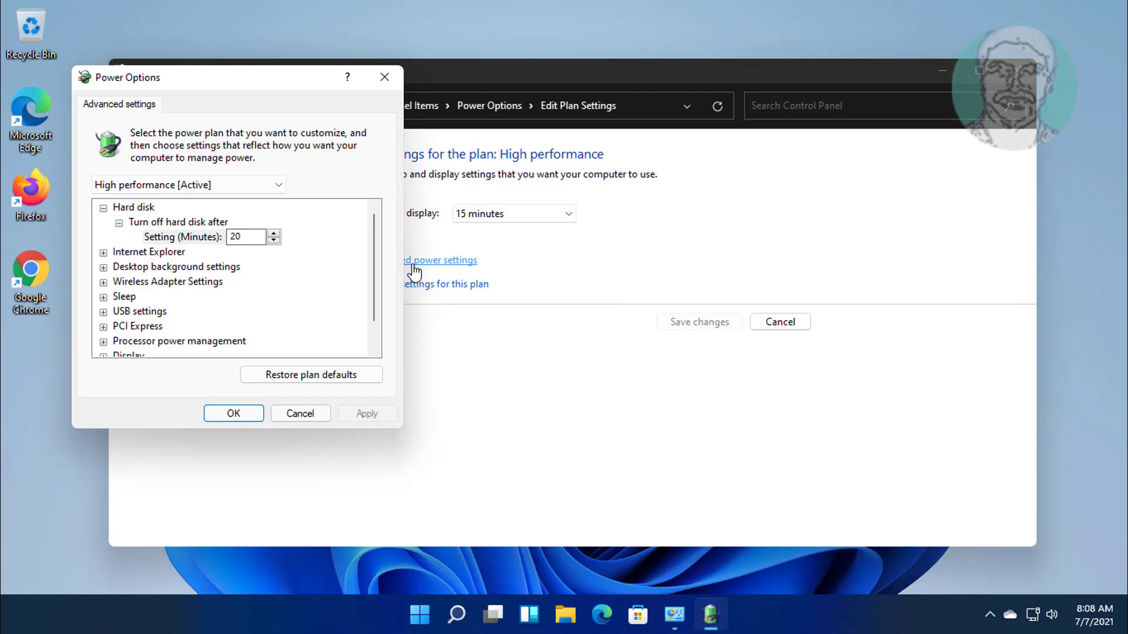
{"action": "scroll", "coordinate": [344, 285], "scroll_direction": "down", "scroll_amount": 1}
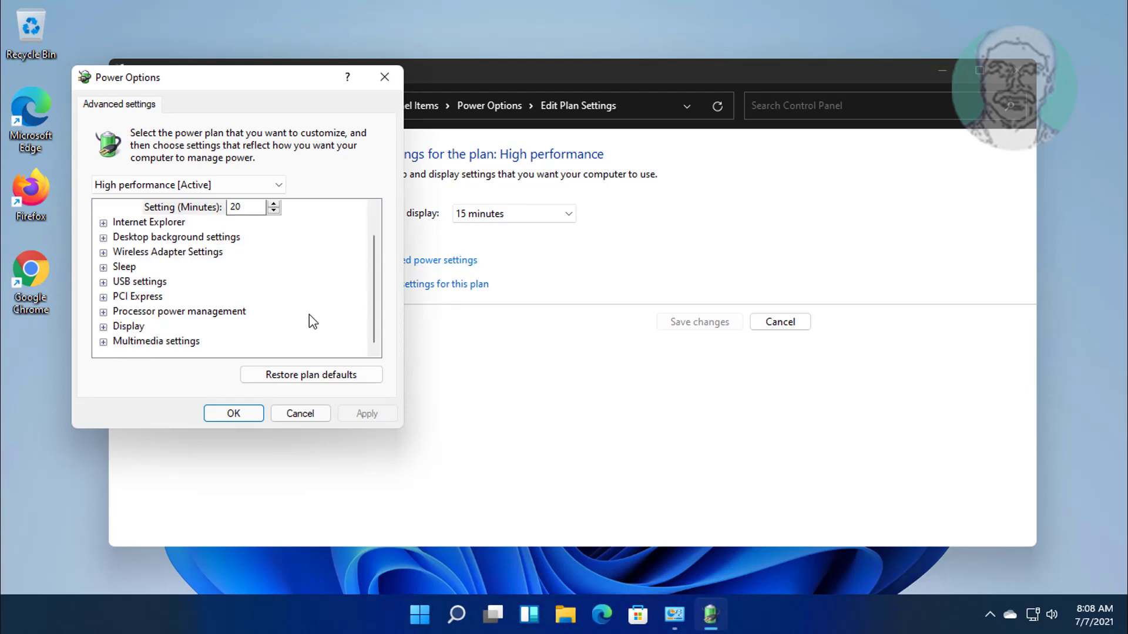
{"action": "left_click", "coordinate": [219, 311]}
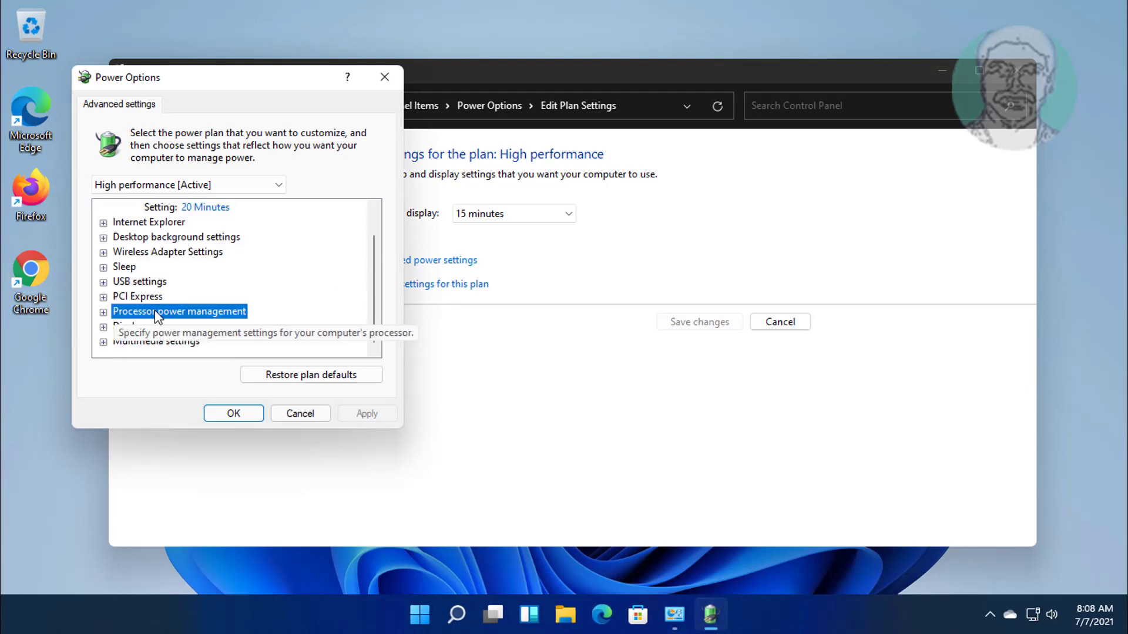
{"action": "left_click", "coordinate": [104, 312]}
{"action": "scroll", "coordinate": [283, 301], "scroll_direction": "down", "scroll_amount": 1}
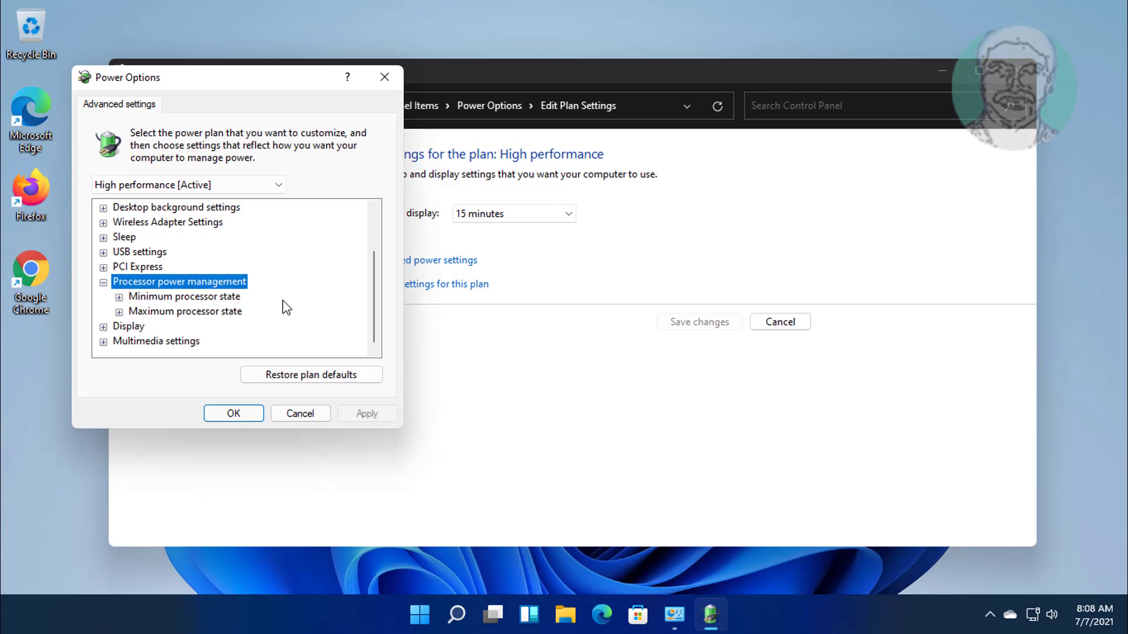
{"action": "left_click", "coordinate": [182, 297]}
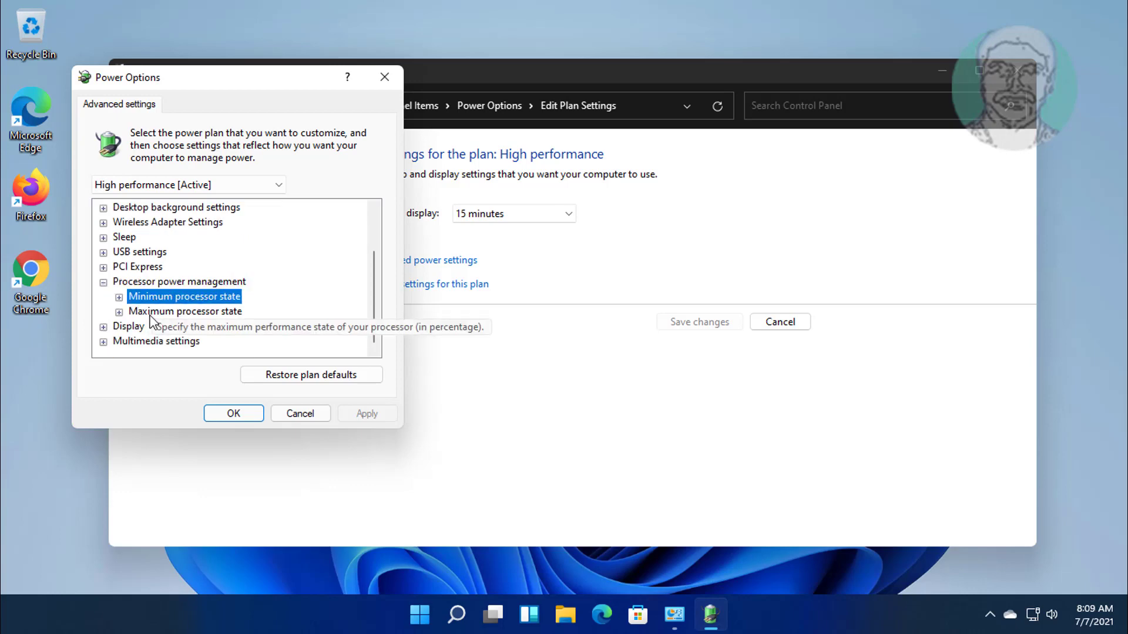
{"action": "left_click", "coordinate": [119, 297]}
{"action": "left_click", "coordinate": [119, 297]}
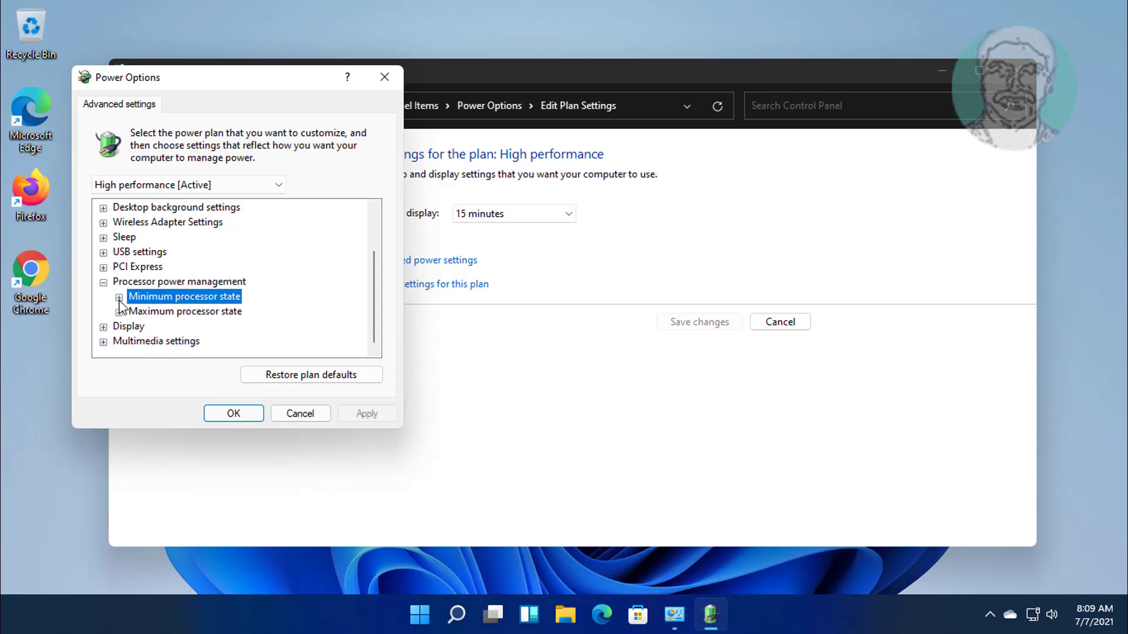
{"action": "left_click", "coordinate": [208, 315]}
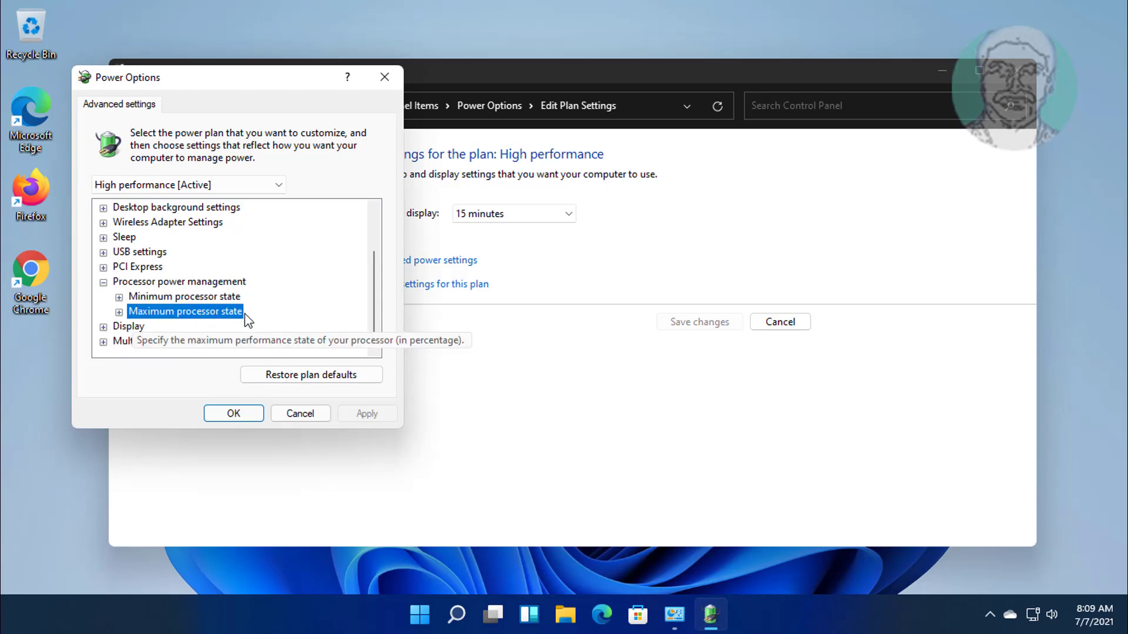
{"action": "left_click", "coordinate": [119, 313]}
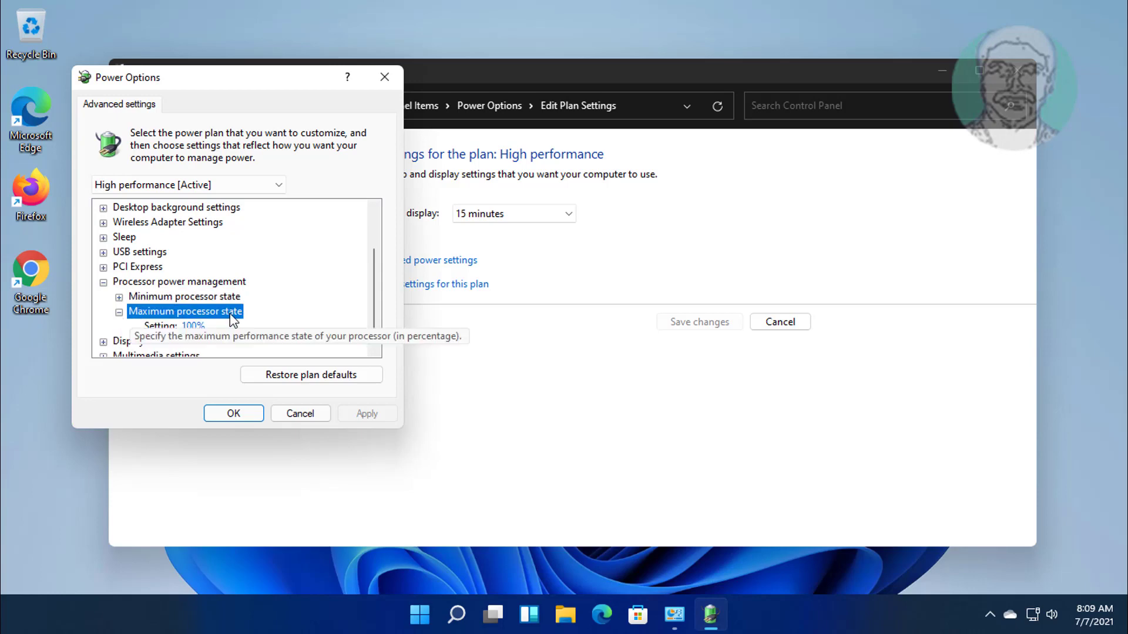
{"action": "left_click", "coordinate": [119, 313]}
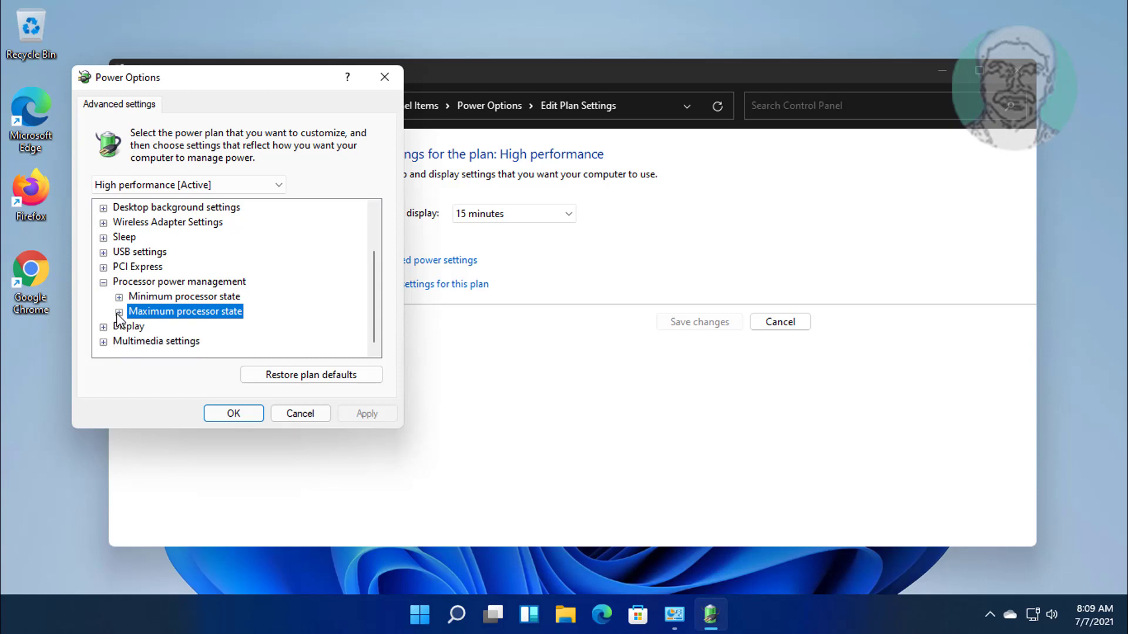
{"action": "left_click", "coordinate": [103, 282]}
{"action": "left_click", "coordinate": [234, 419]}
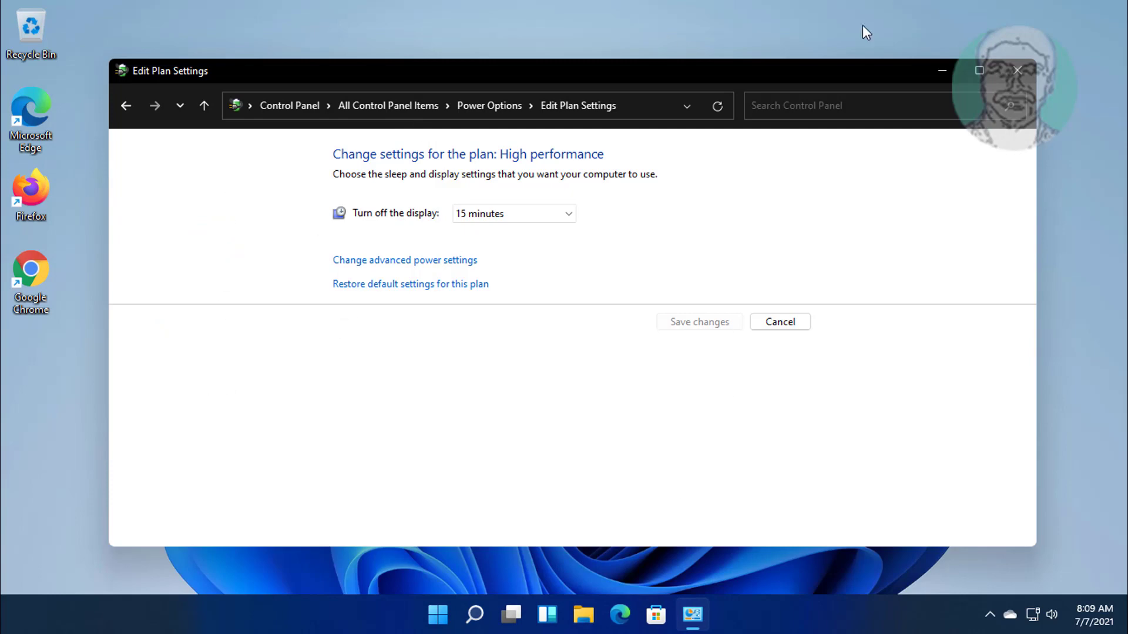
Close the Control Panel window and open the Apps page in the Settings app.
{"action": "left_click", "coordinate": [1016, 69]}
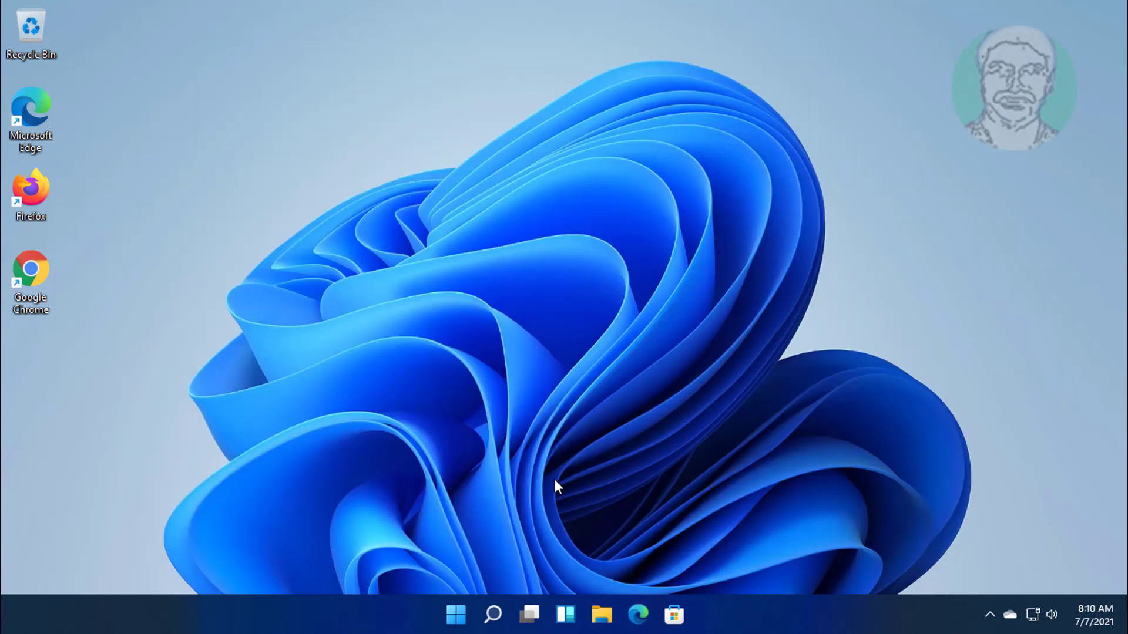
{"action": "left_click", "coordinate": [457, 615]}
{"action": "left_click", "coordinate": [760, 129]}
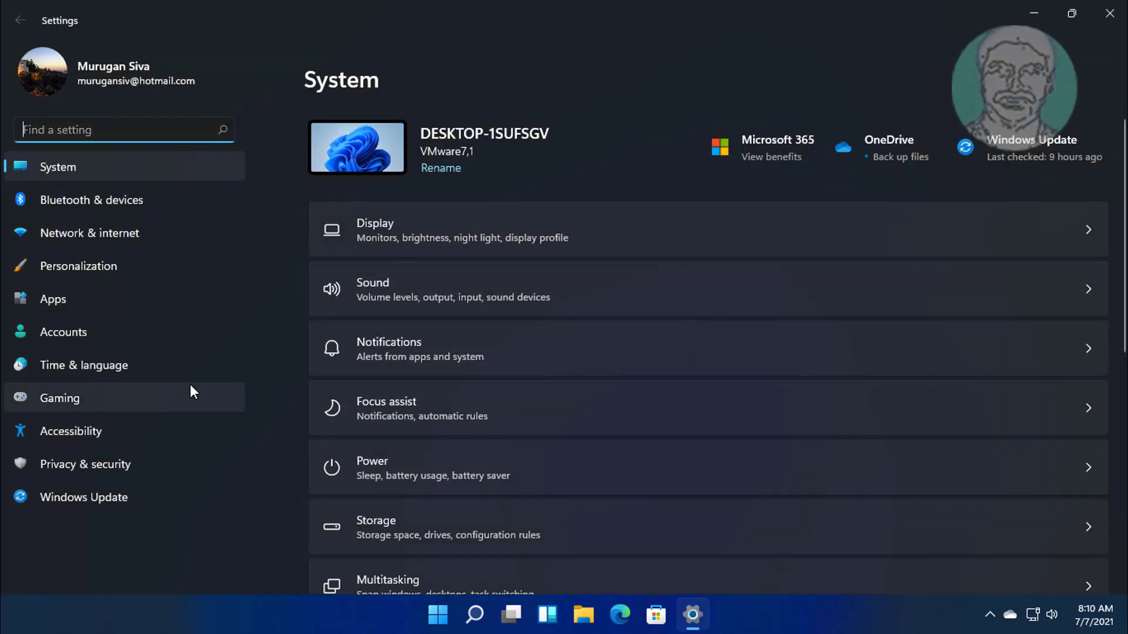
{"action": "left_click", "coordinate": [97, 302]}
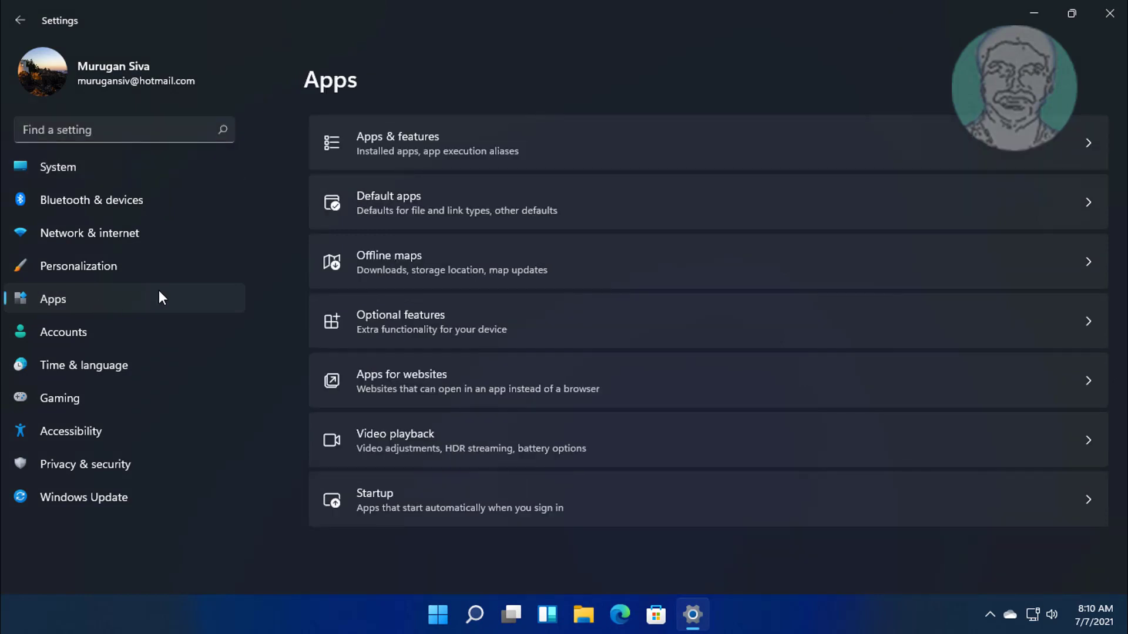
Switch off Cortana, Java Update Scheduler, OneDrive, VMware Tools Core Service and Windows Security notification at startup.
{"action": "left_click", "coordinate": [406, 509]}
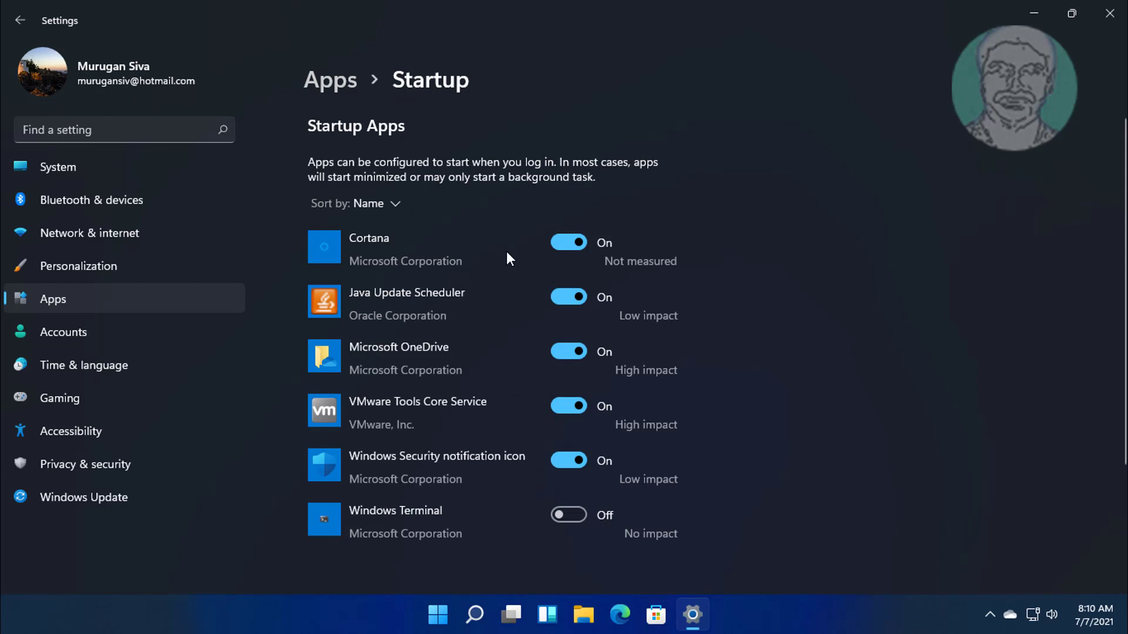
{"action": "left_click", "coordinate": [559, 245]}
{"action": "left_click", "coordinate": [564, 300]}
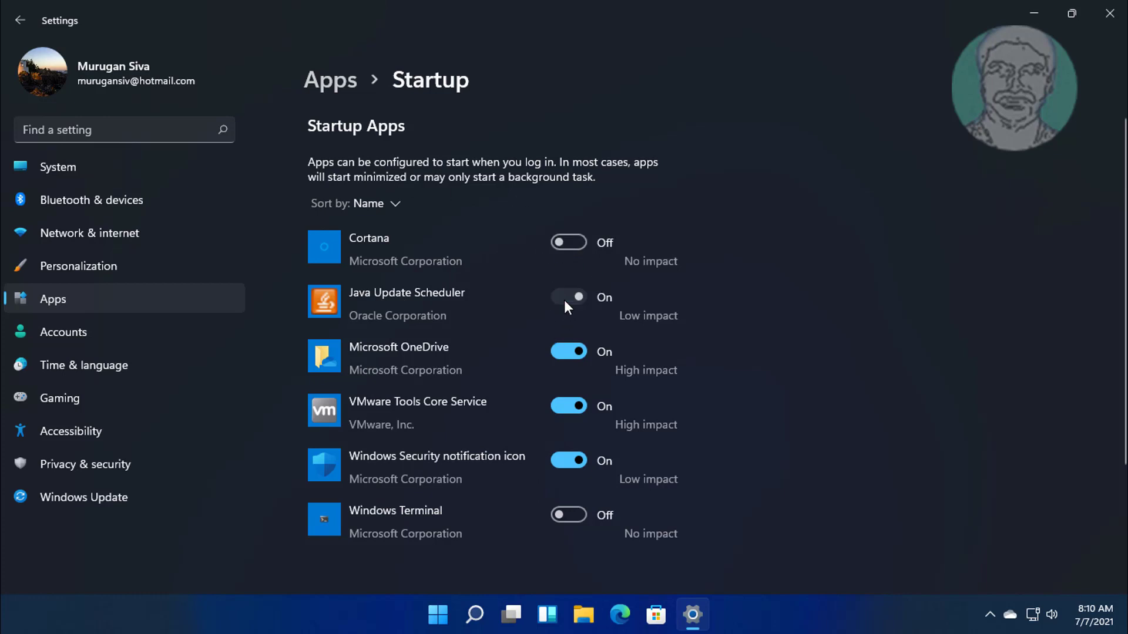
{"action": "left_click", "coordinate": [555, 354]}
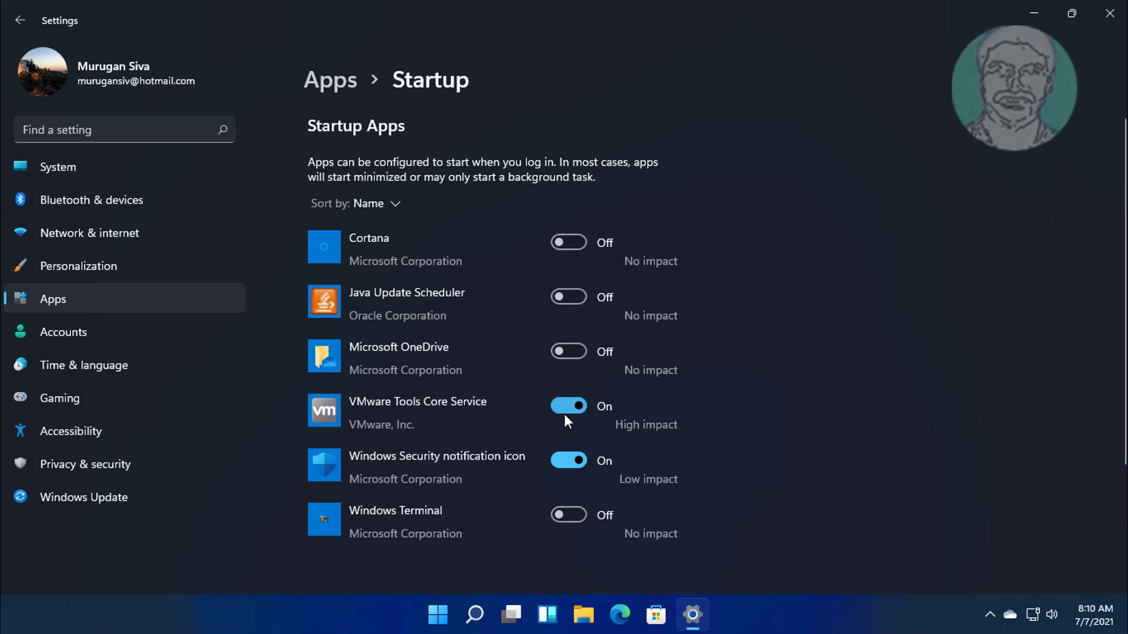
{"action": "left_click", "coordinate": [566, 414]}
{"action": "left_click", "coordinate": [559, 462]}
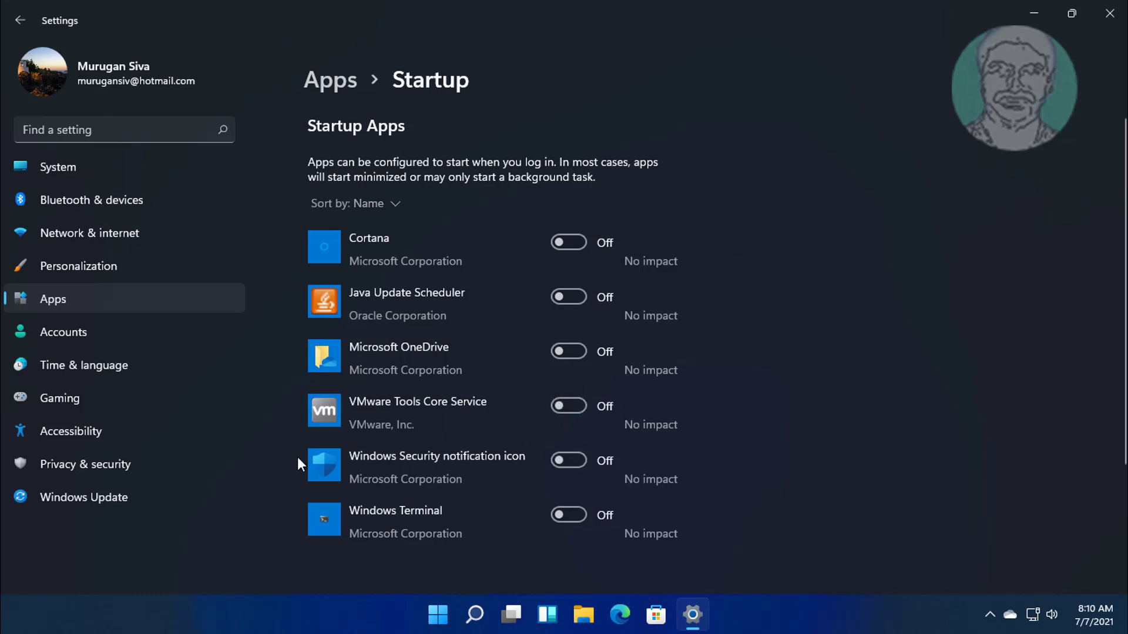
{"action": "left_click", "coordinate": [18, 21]}
{"action": "left_click", "coordinate": [16, 18]}
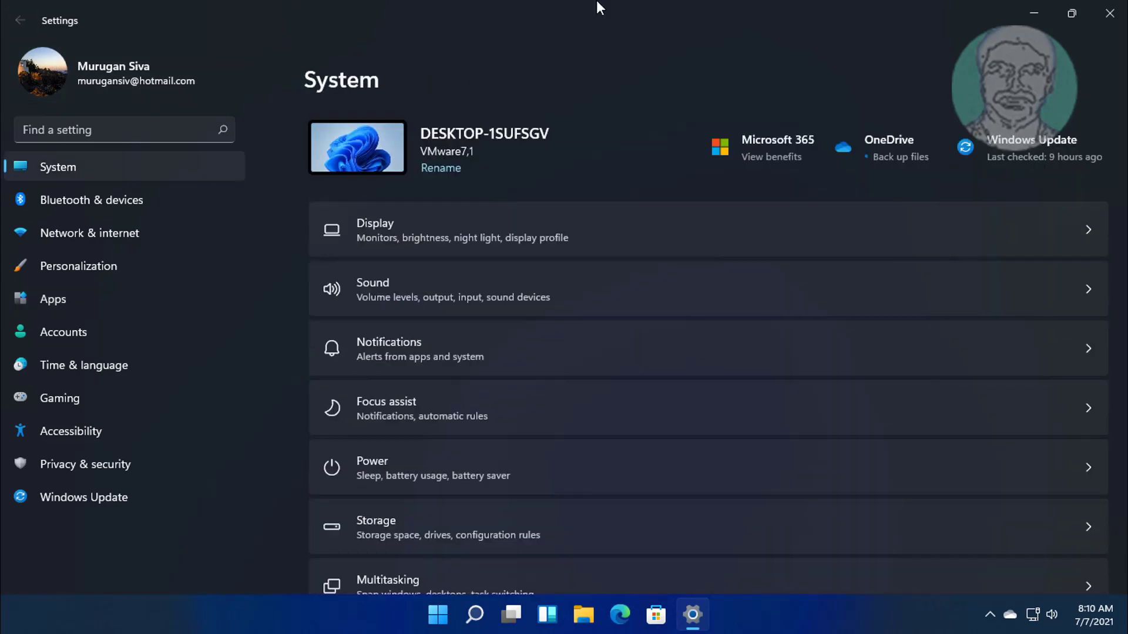
Disable Cortana and Java Update Scheduler in Task Manager's Startup list, then close Task Manager.
{"action": "left_click", "coordinate": [1108, 12]}
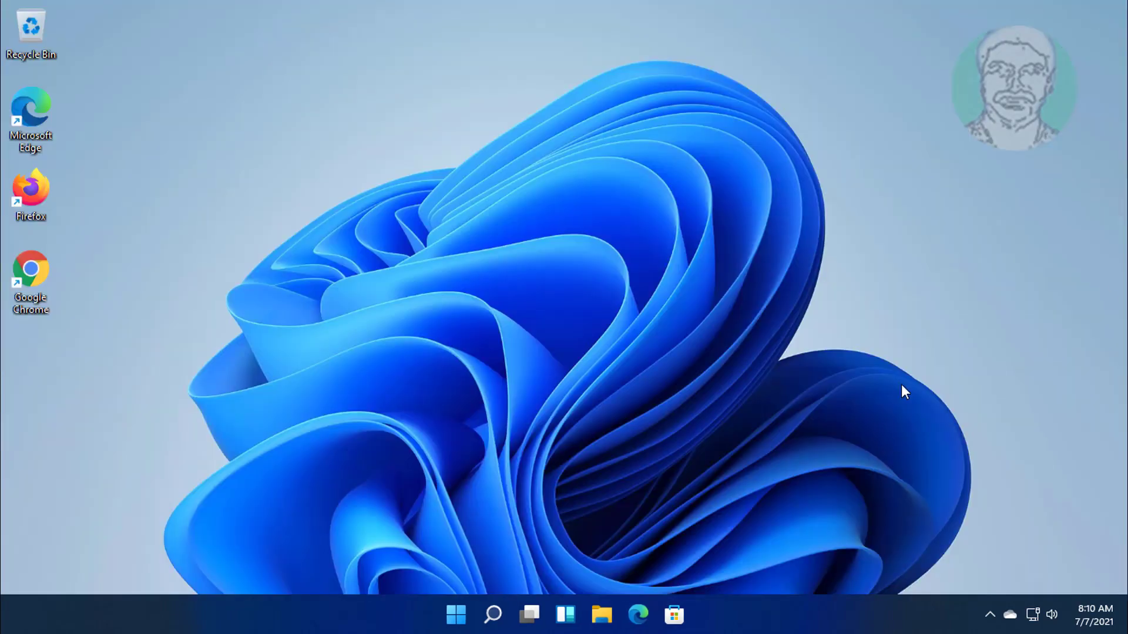
{"action": "right_click", "coordinate": [456, 606]}
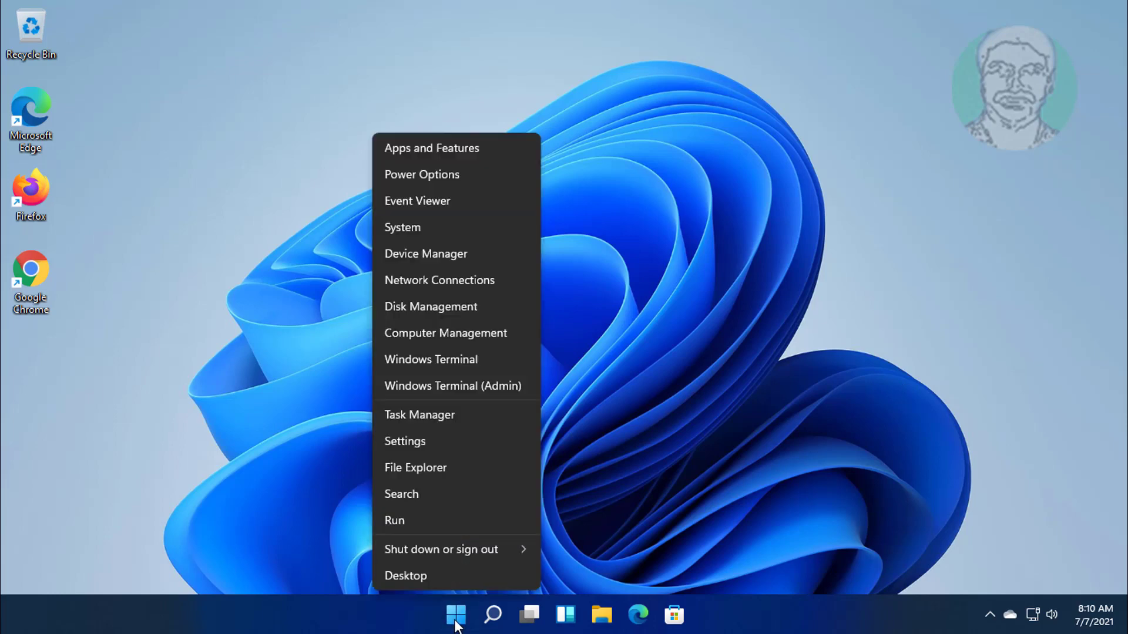
{"action": "left_click", "coordinate": [432, 415]}
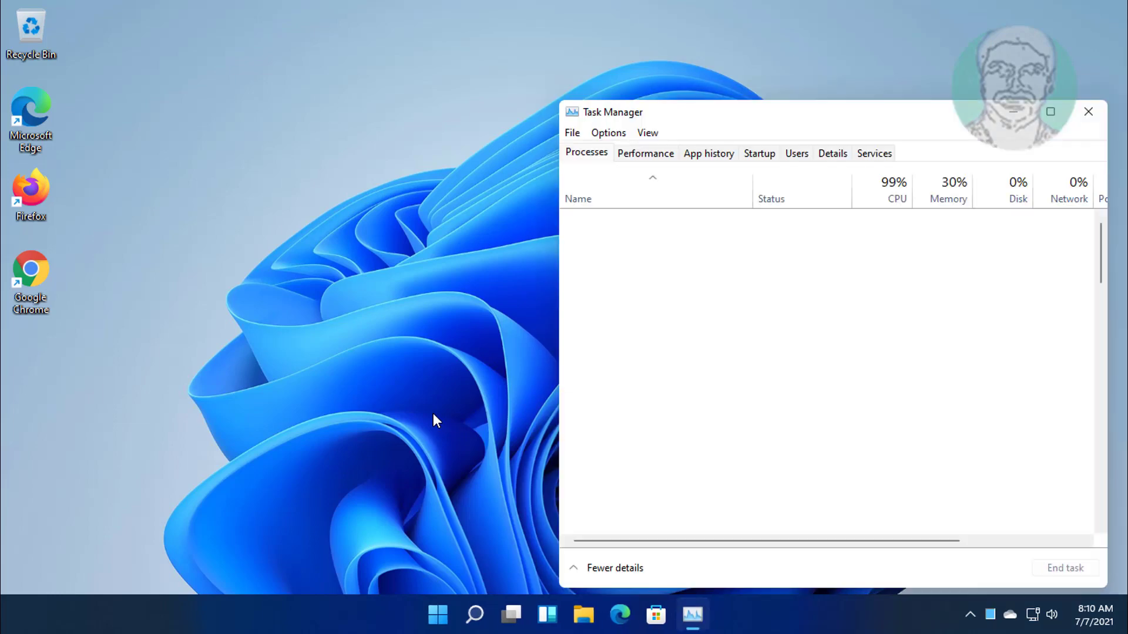
{"action": "left_click", "coordinate": [760, 154]}
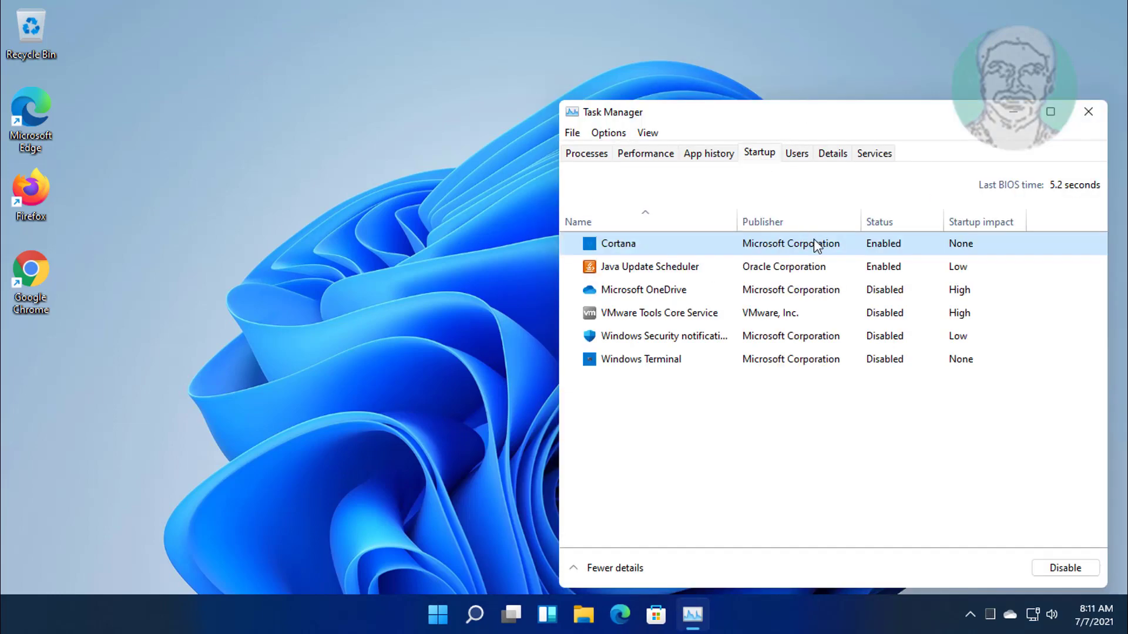
{"action": "left_click", "coordinate": [1061, 568]}
{"action": "left_click", "coordinate": [794, 272]}
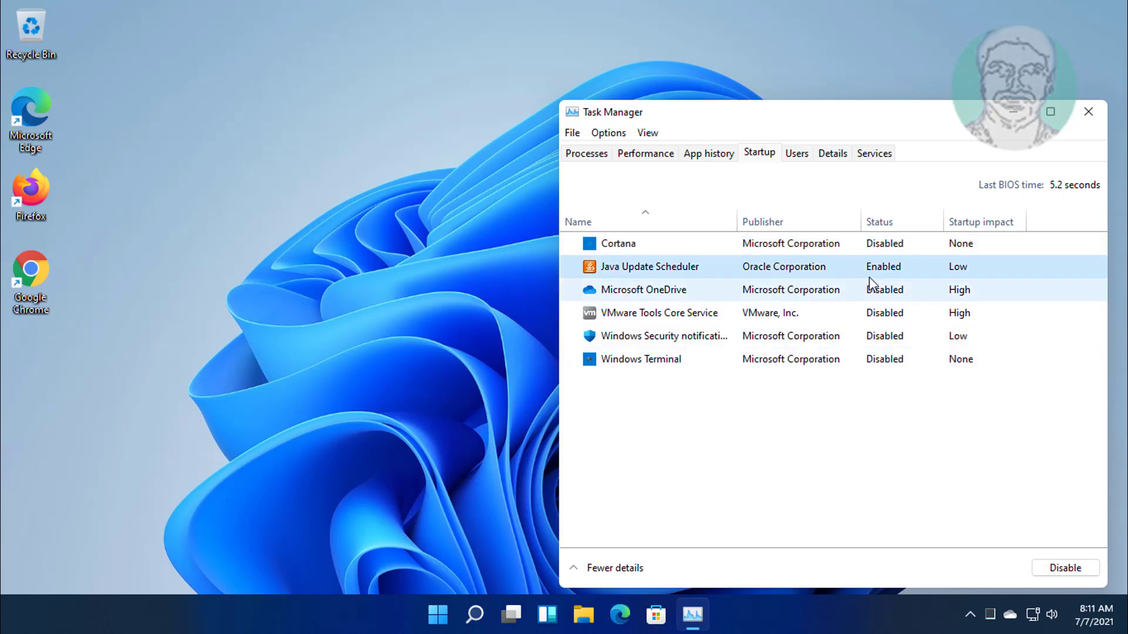
{"action": "left_click", "coordinate": [1054, 570]}
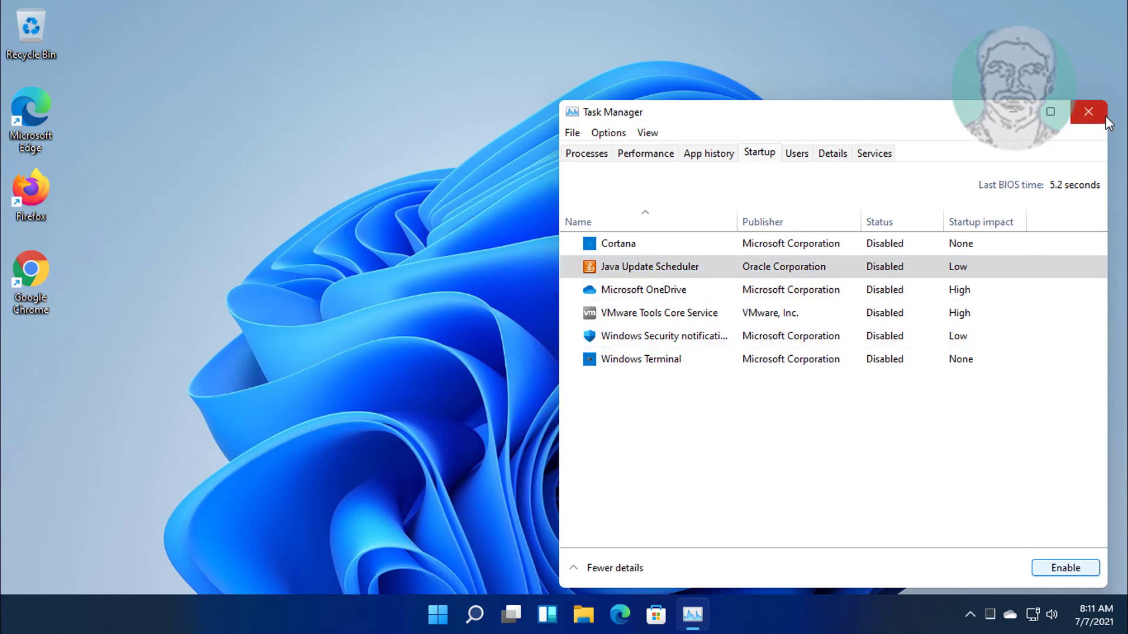
{"action": "left_click", "coordinate": [1089, 112]}
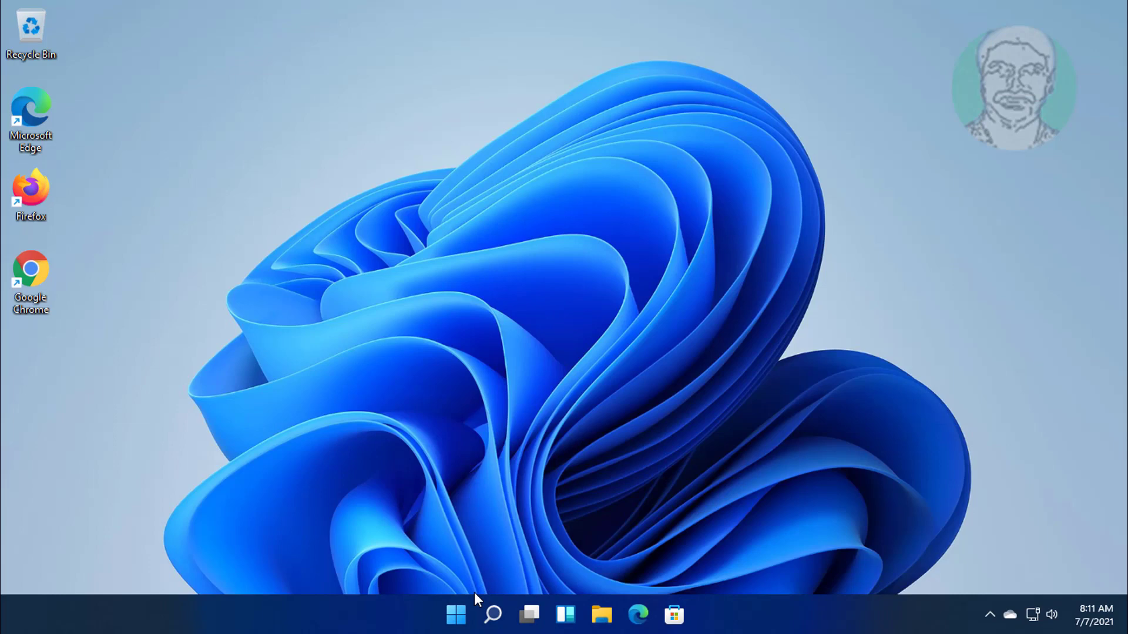
In Settings > System > Storage, turn Storage Sense on for automatic cleanup when space is low.
{"action": "left_click", "coordinate": [459, 610]}
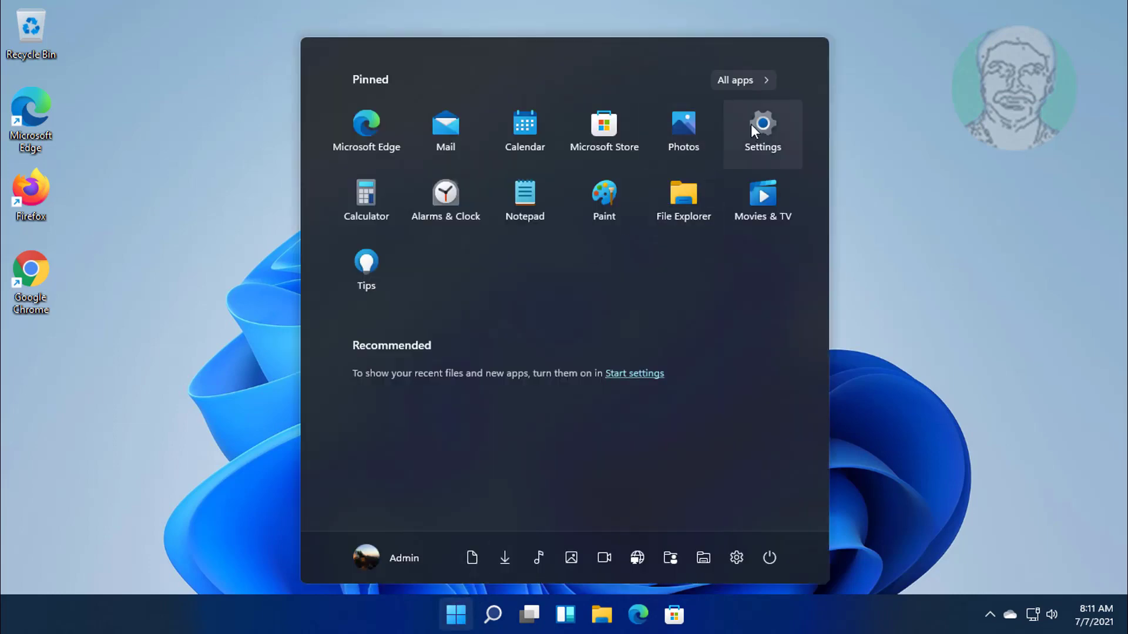
{"action": "left_click", "coordinate": [752, 125]}
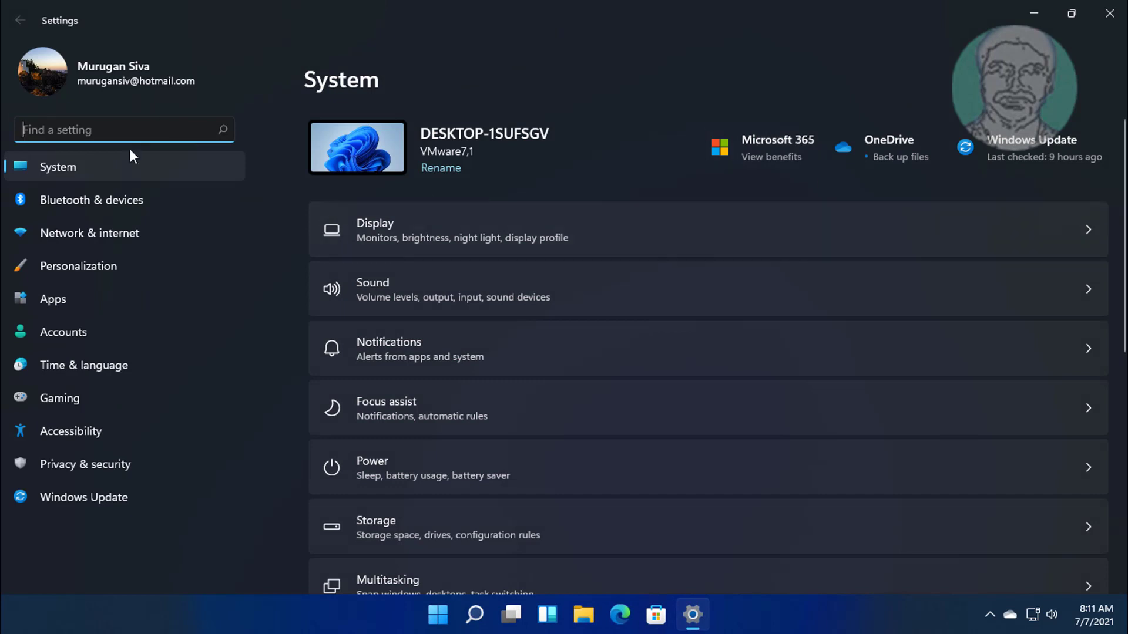
{"action": "left_click", "coordinate": [129, 171]}
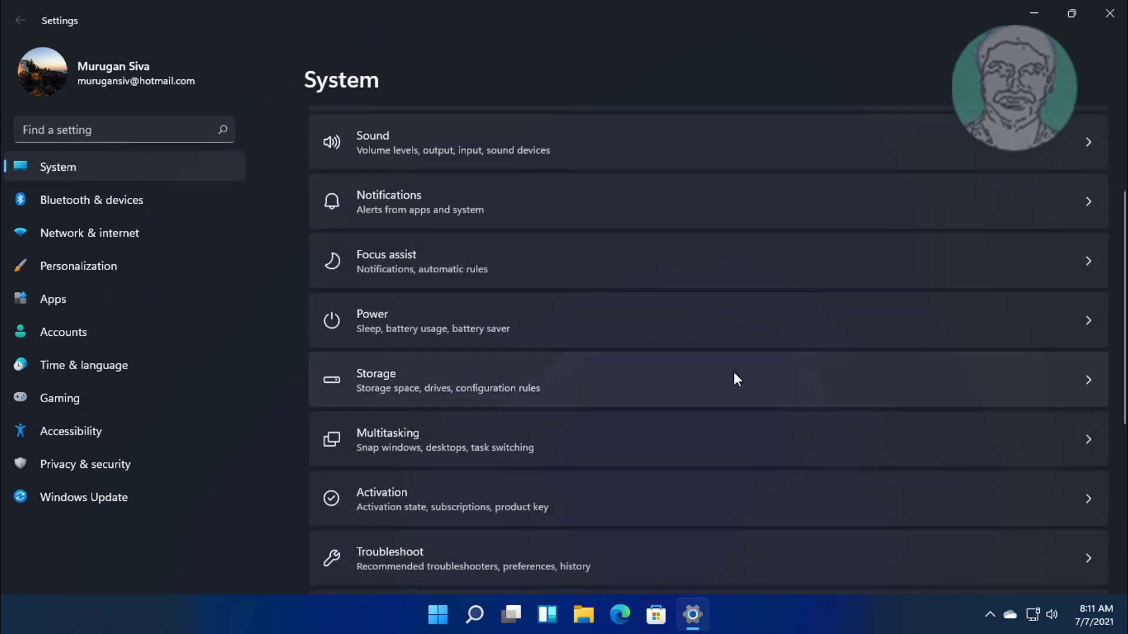
{"action": "left_click", "coordinate": [517, 388]}
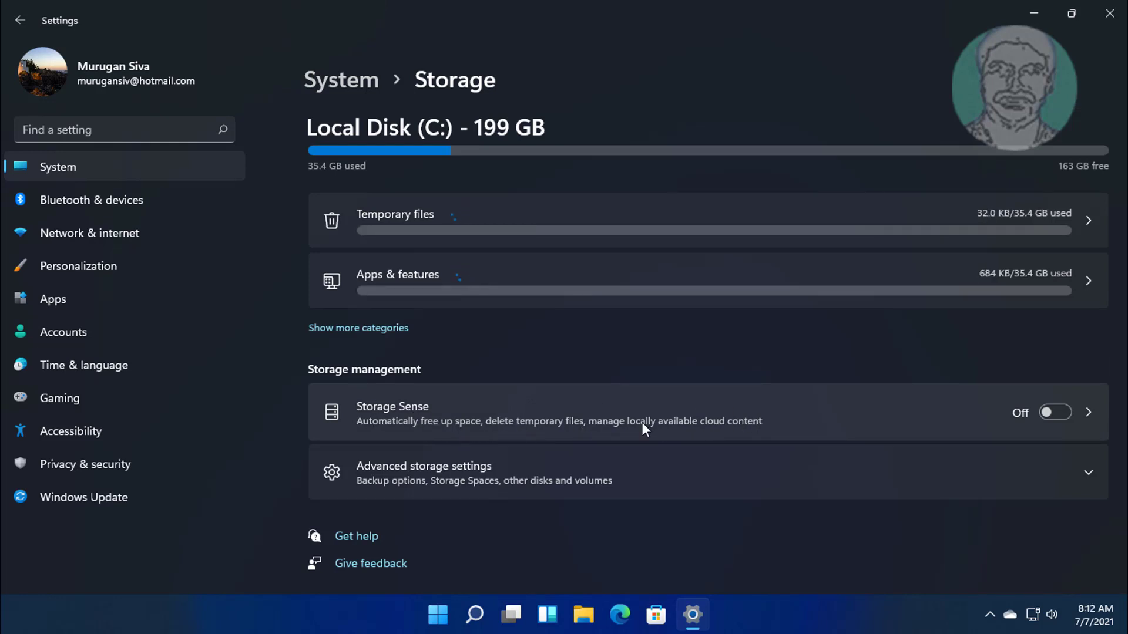
{"action": "left_click", "coordinate": [1071, 412]}
{"action": "left_click", "coordinate": [1087, 412]}
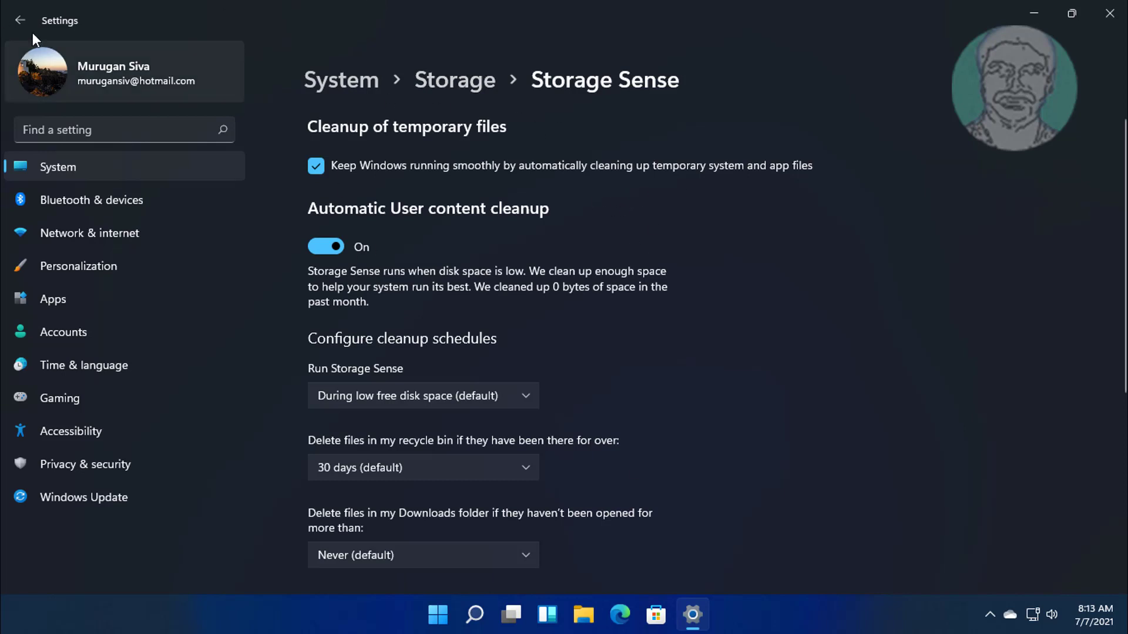
{"action": "left_click", "coordinate": [16, 23]}
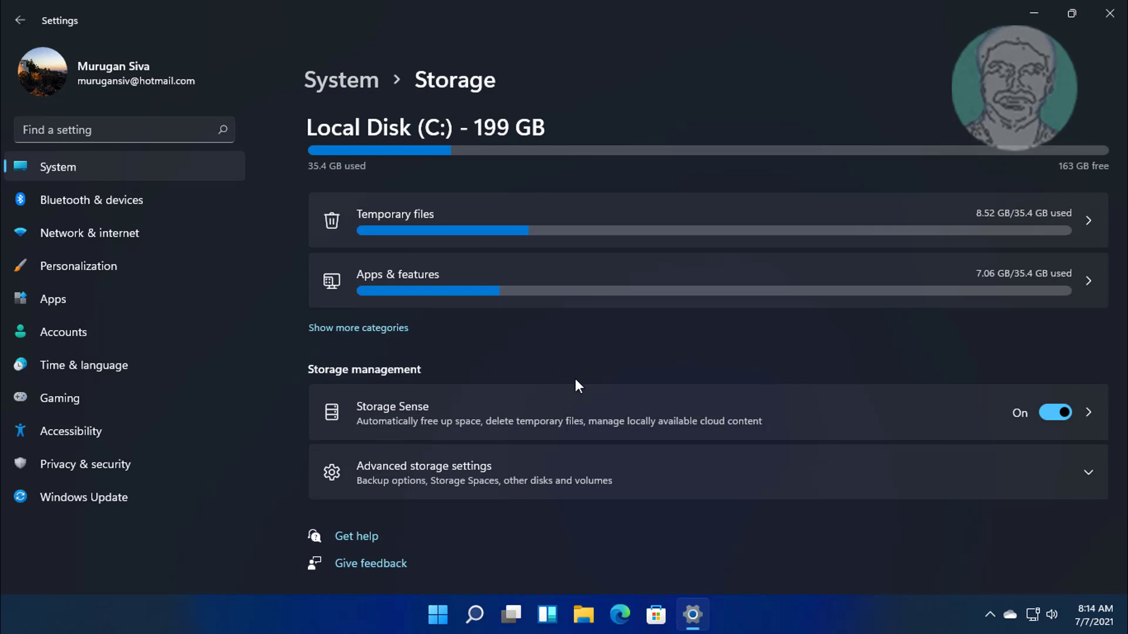
Delete 1.44 GB of memory dump and Windows upgrade log temporary files, then close Settings.
{"action": "left_click", "coordinate": [527, 224]}
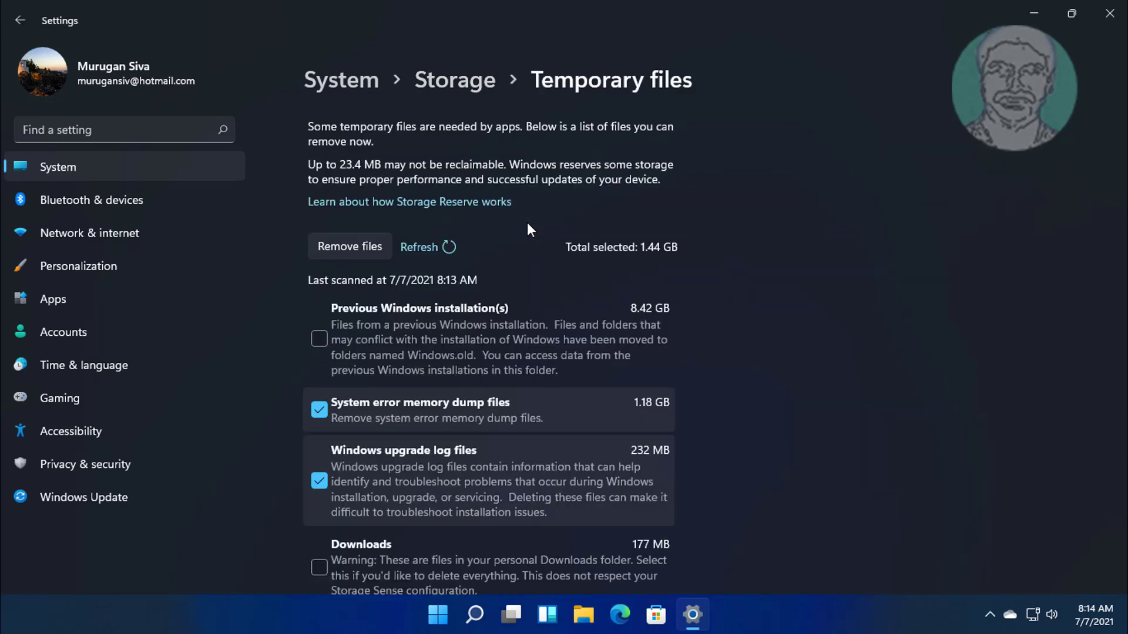
{"action": "left_click", "coordinate": [330, 248]}
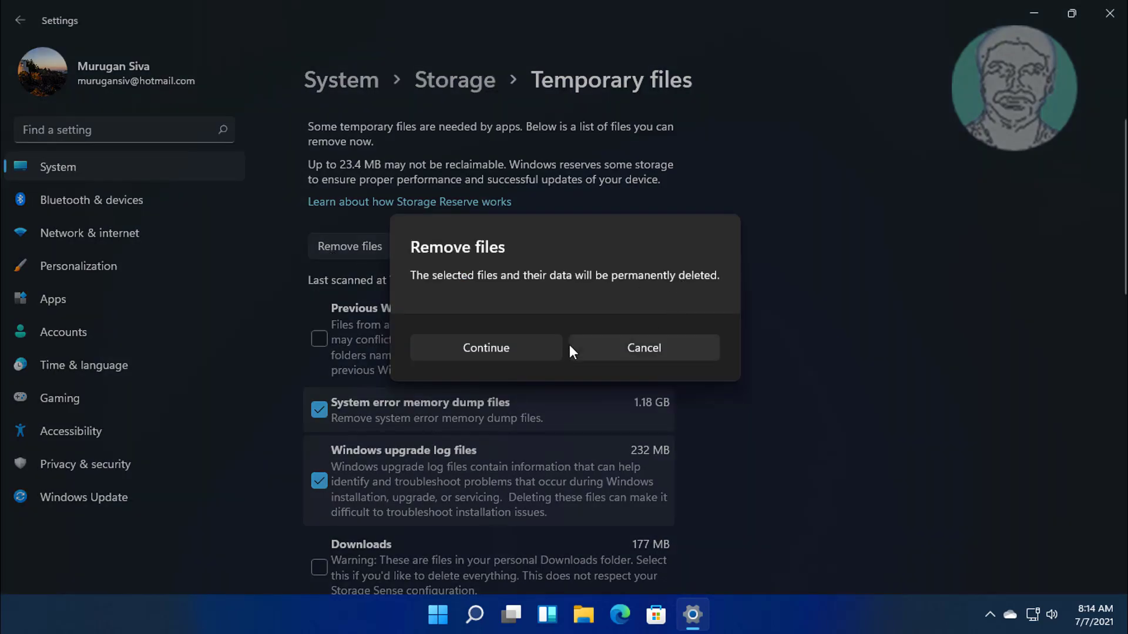
{"action": "left_click", "coordinate": [520, 345]}
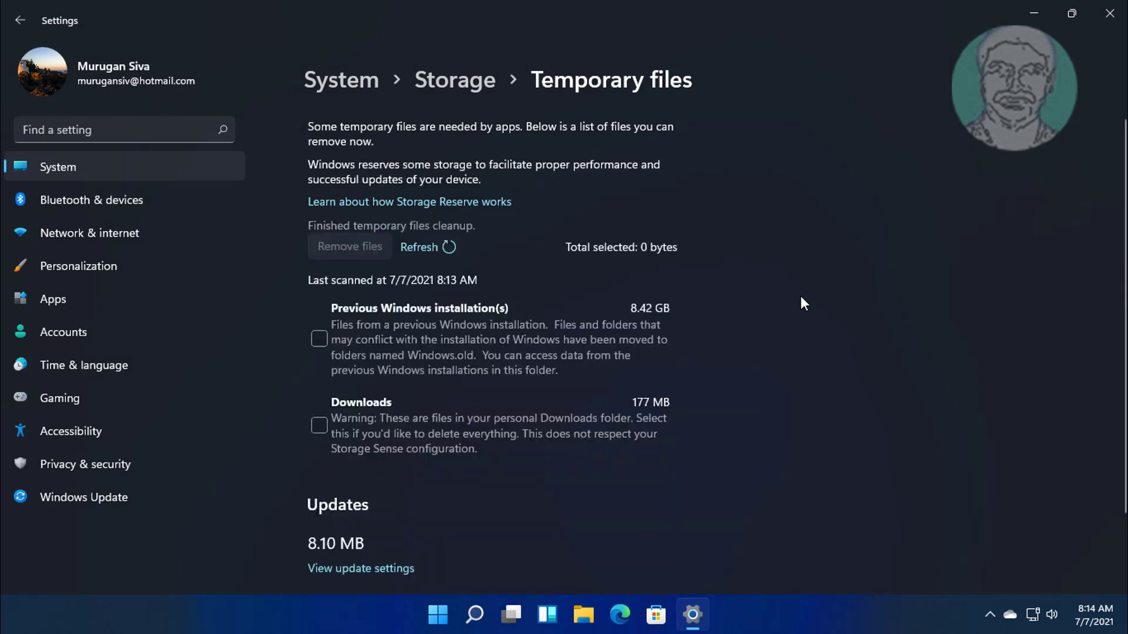
{"action": "left_click", "coordinate": [21, 20]}
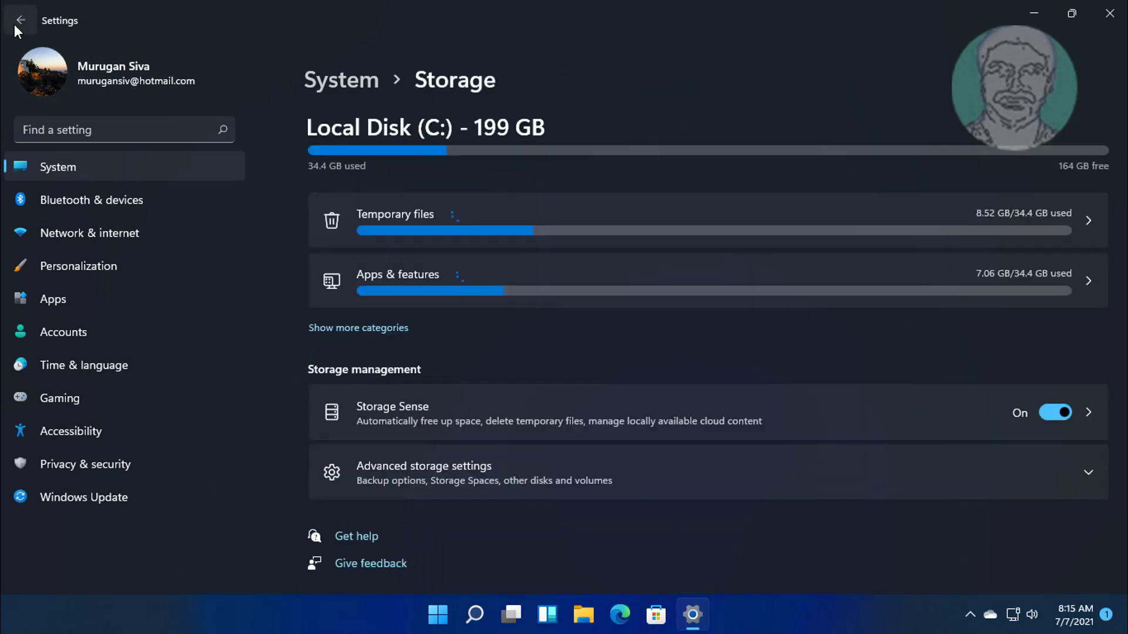
{"action": "left_click", "coordinate": [21, 20]}
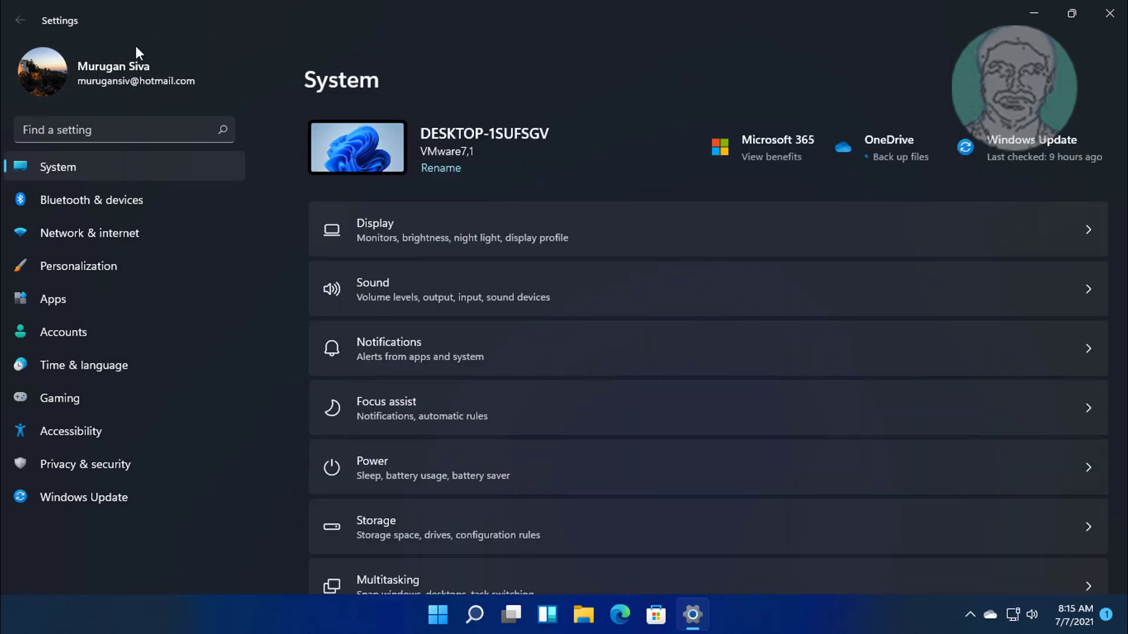
{"action": "left_click", "coordinate": [1110, 13]}
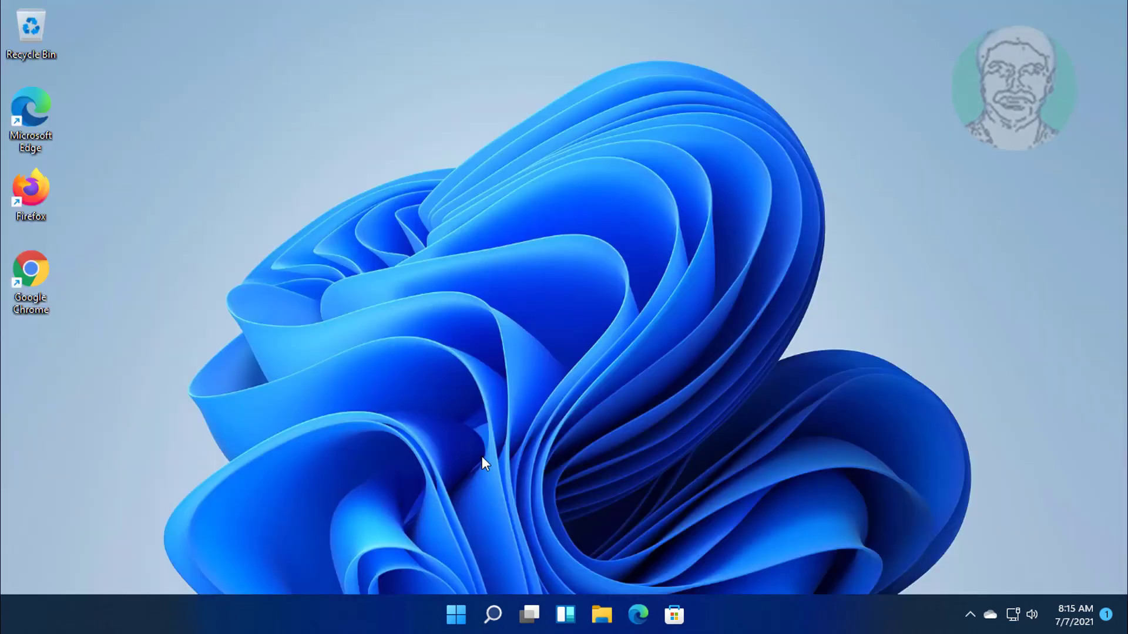
Reopen the Settings app from the Start menu on its System page.
{"action": "left_click", "coordinate": [470, 607]}
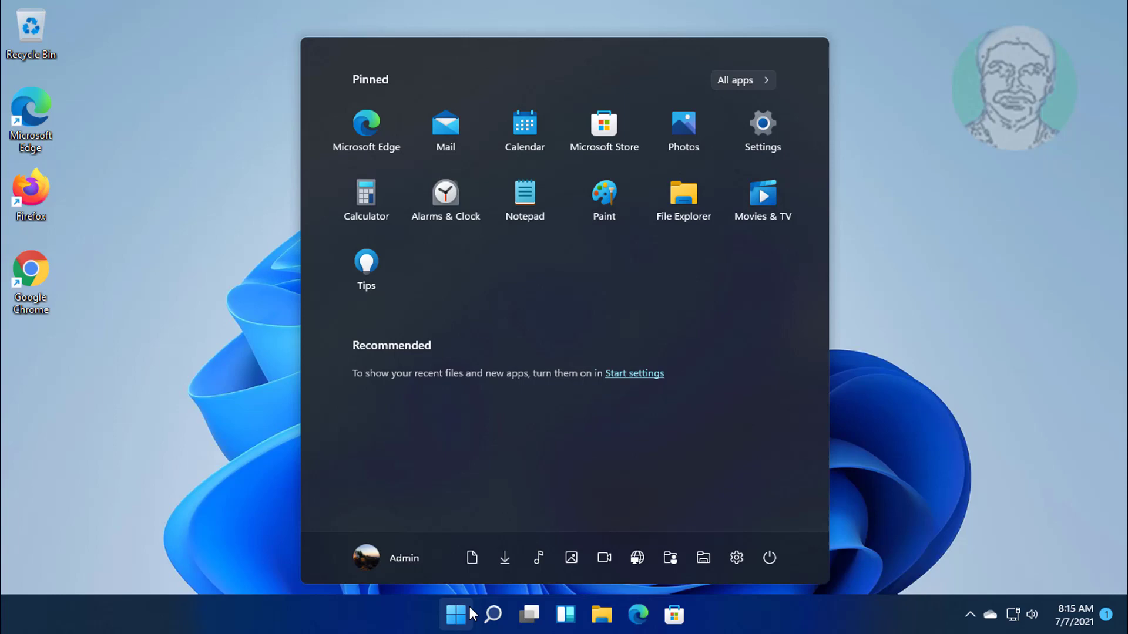
{"action": "left_click", "coordinate": [756, 135]}
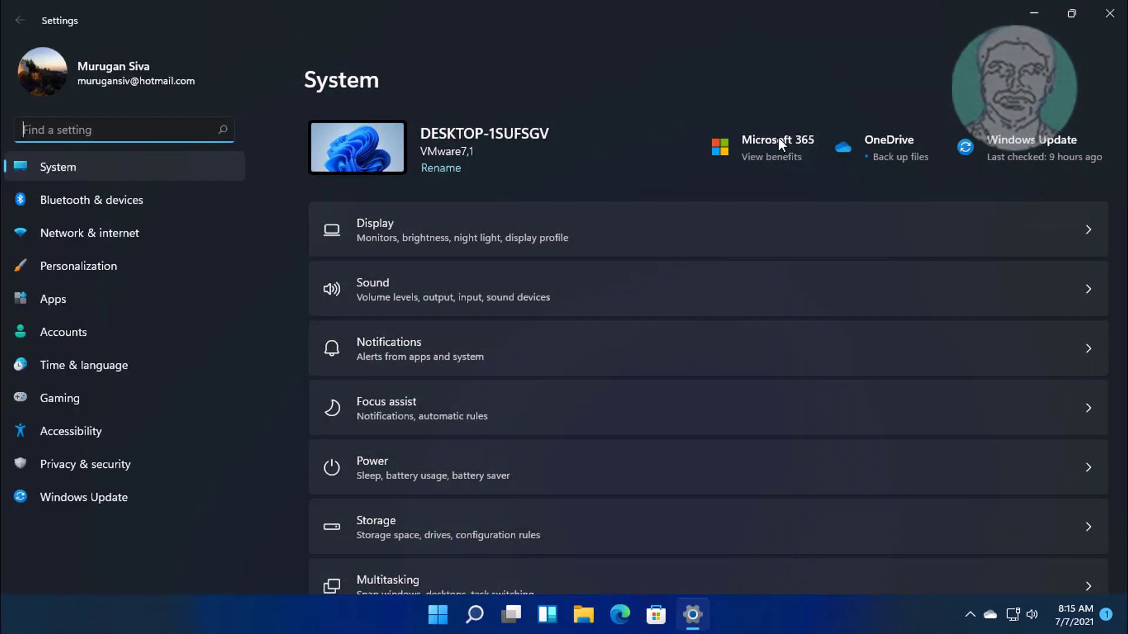
Turn off notifications for Storage settings, Feedback Hub, VPN, Privacy and Suggested.
{"action": "left_click", "coordinate": [419, 347]}
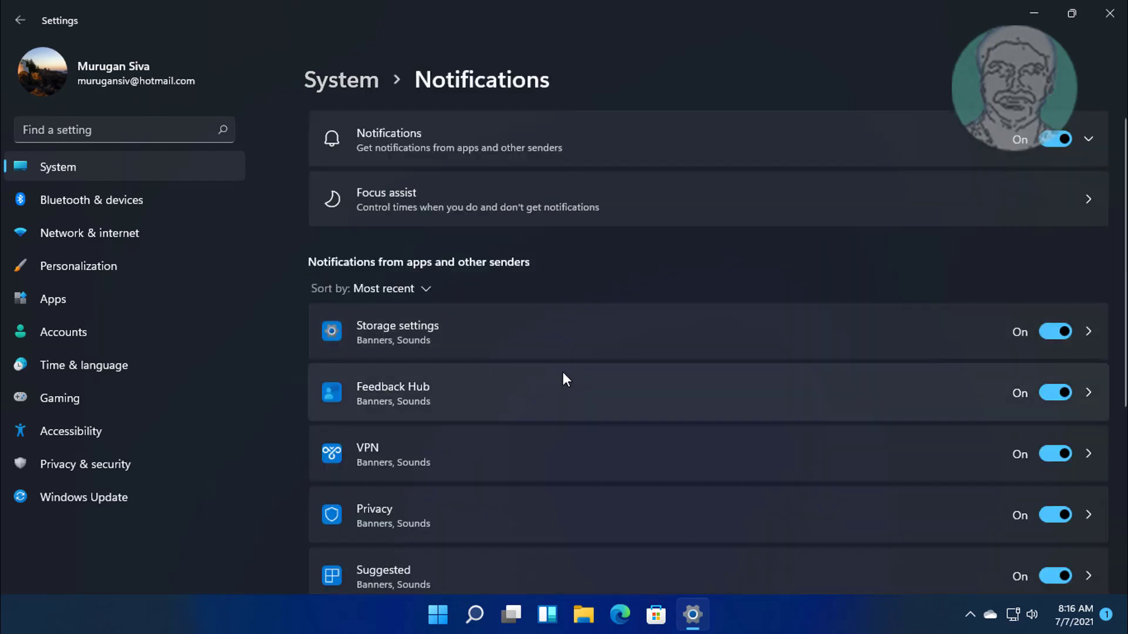
{"action": "left_click", "coordinate": [1043, 333]}
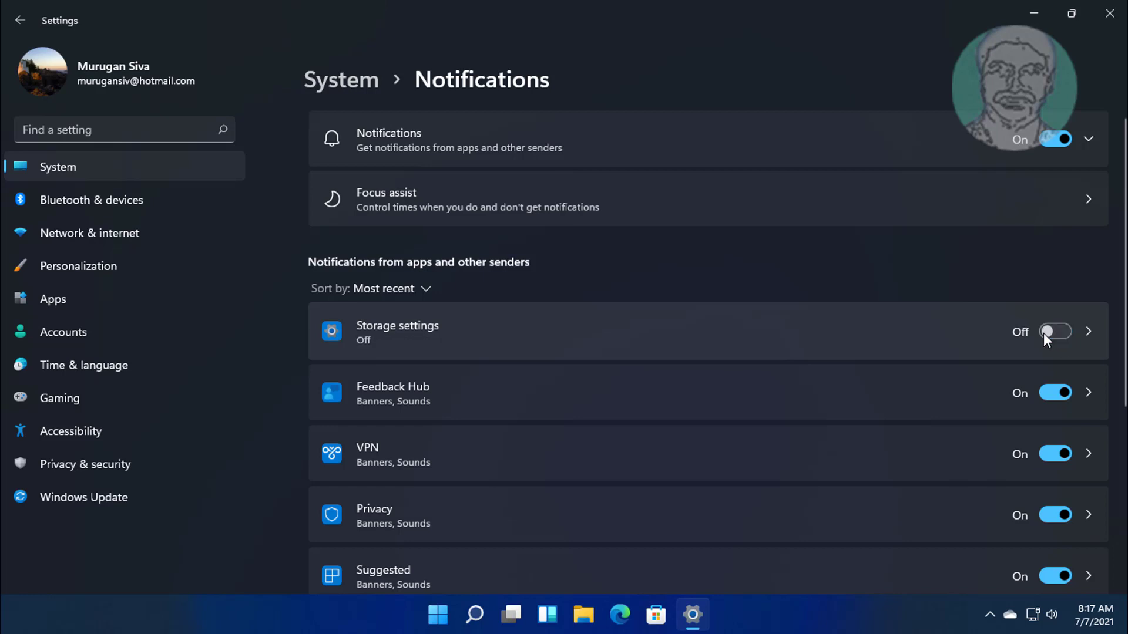
{"action": "left_click", "coordinate": [1049, 394]}
{"action": "left_click", "coordinate": [1051, 452]}
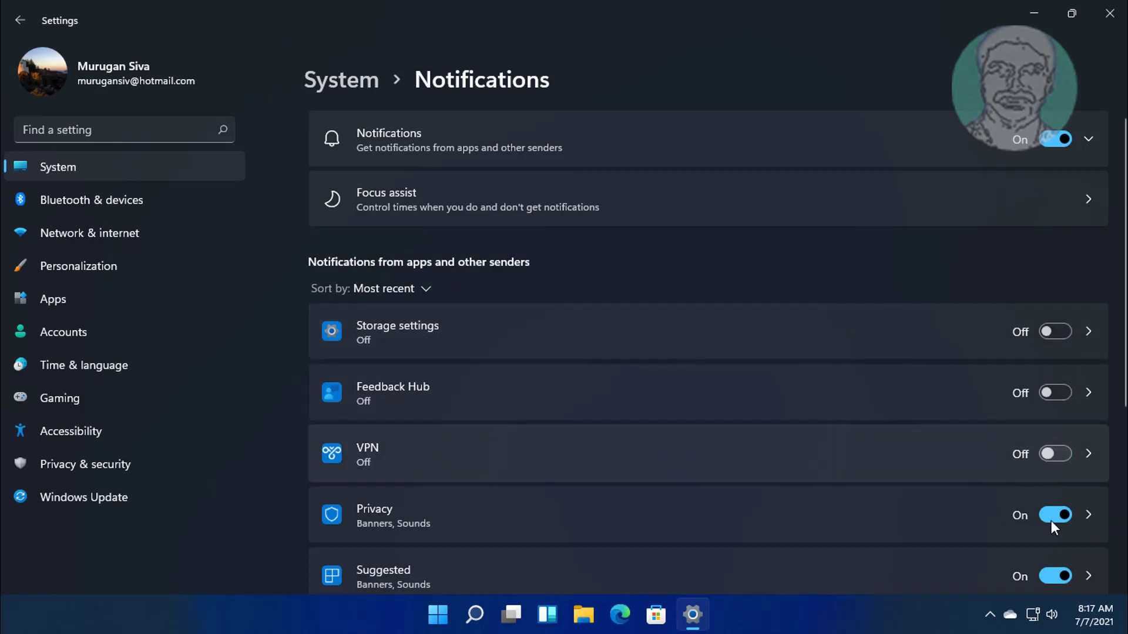
{"action": "left_click", "coordinate": [1052, 517]}
{"action": "left_click", "coordinate": [1049, 577]}
Turn off AutoPlay, Settings and Startup App Notification alerts, then return to the System page.
{"action": "scroll", "coordinate": [1057, 555], "scroll_direction": "down", "scroll_amount": 1}
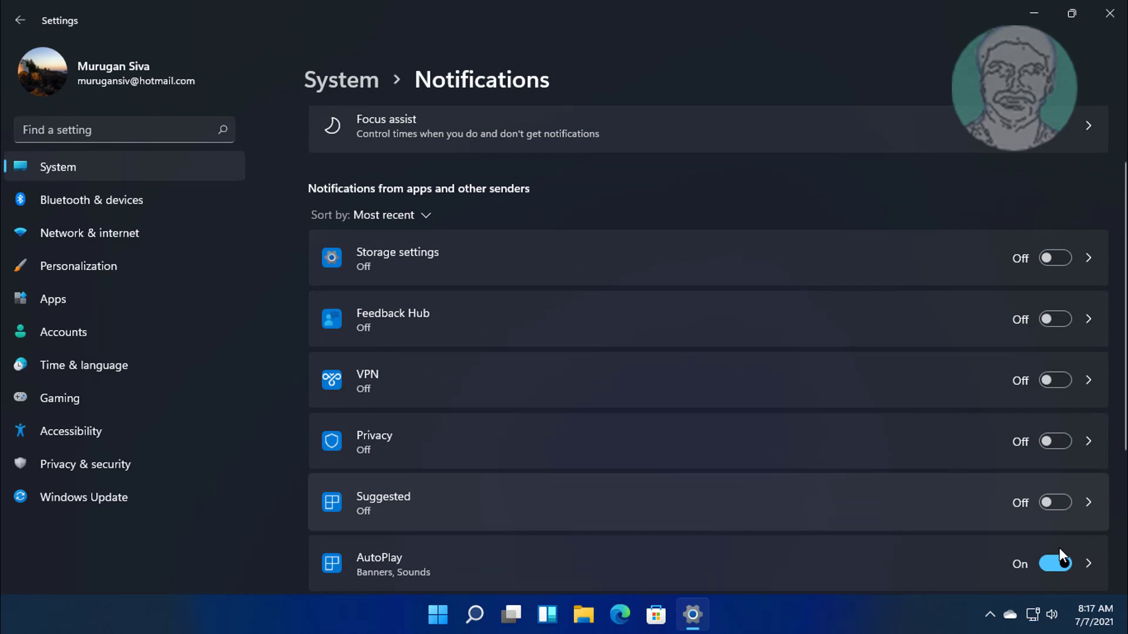
{"action": "left_click", "coordinate": [1052, 560]}
{"action": "scroll", "coordinate": [1052, 559], "scroll_direction": "down", "scroll_amount": 2}
{"action": "left_click", "coordinate": [1055, 478]}
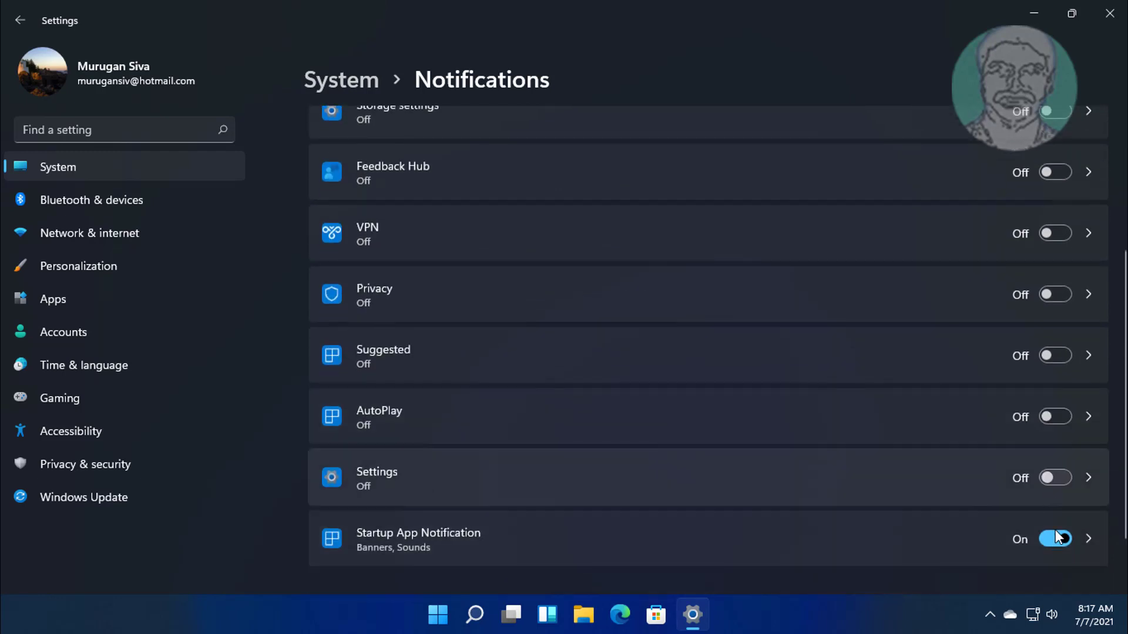
{"action": "left_click", "coordinate": [1051, 539]}
{"action": "scroll", "coordinate": [1049, 538], "scroll_direction": "up", "scroll_amount": 3}
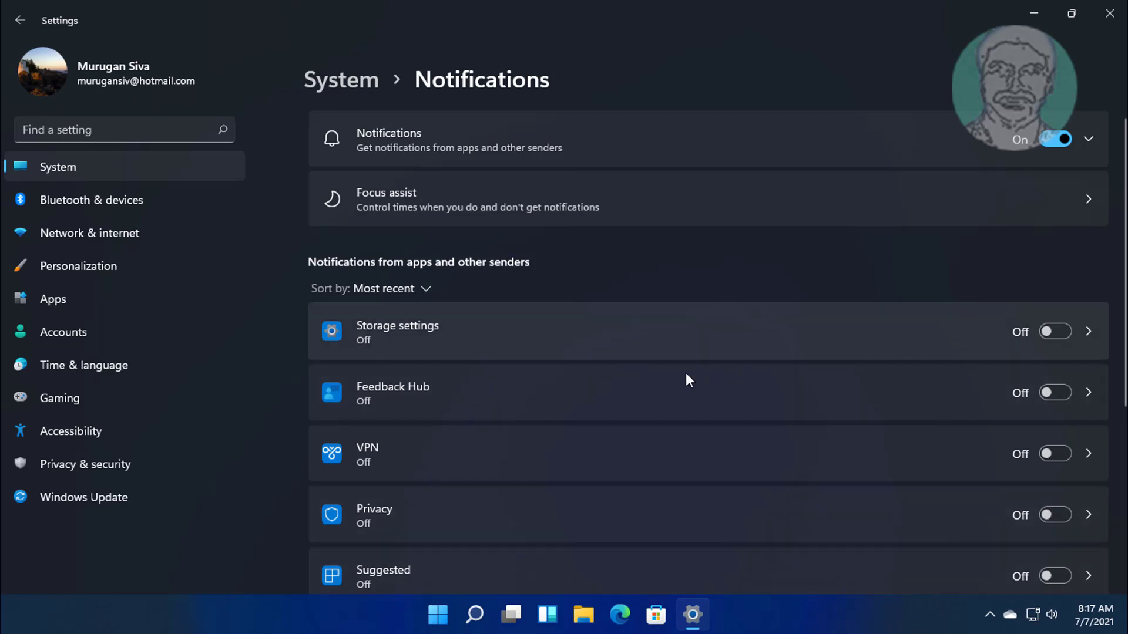
{"action": "left_click", "coordinate": [20, 21]}
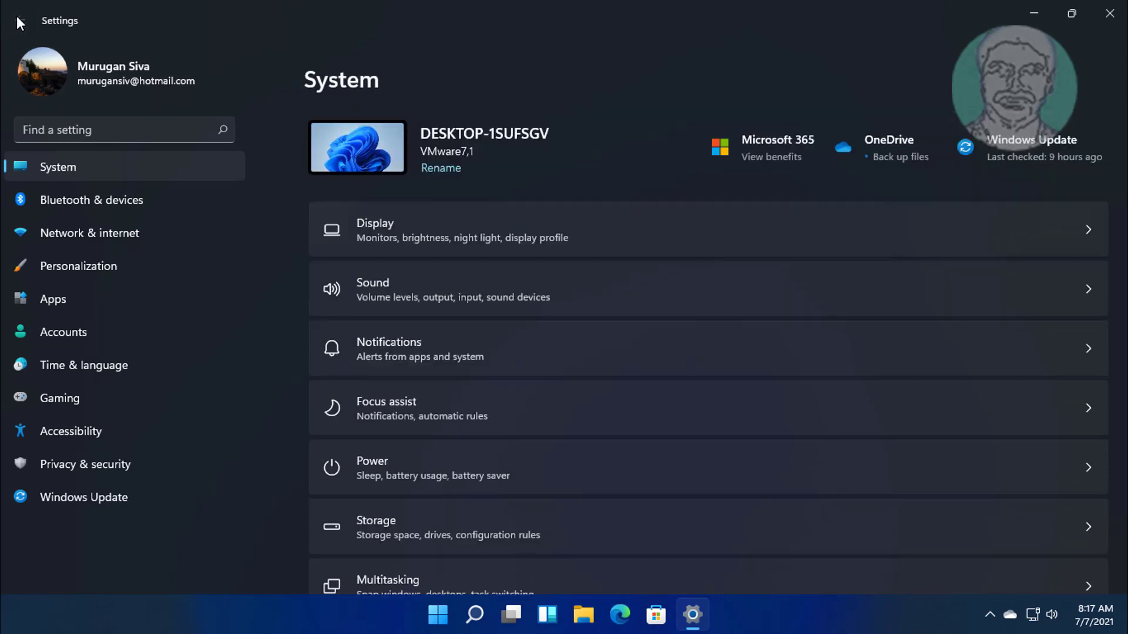
Close the Settings window and bring up the Start menu.
{"action": "left_click", "coordinate": [1109, 13]}
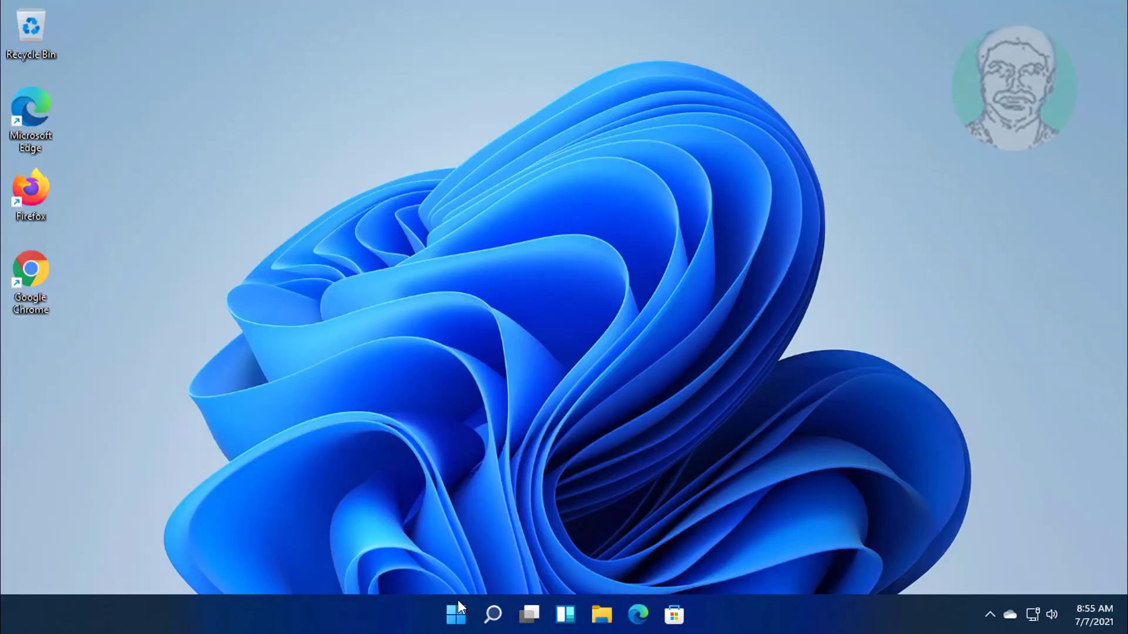
{"action": "left_click", "coordinate": [456, 615]}
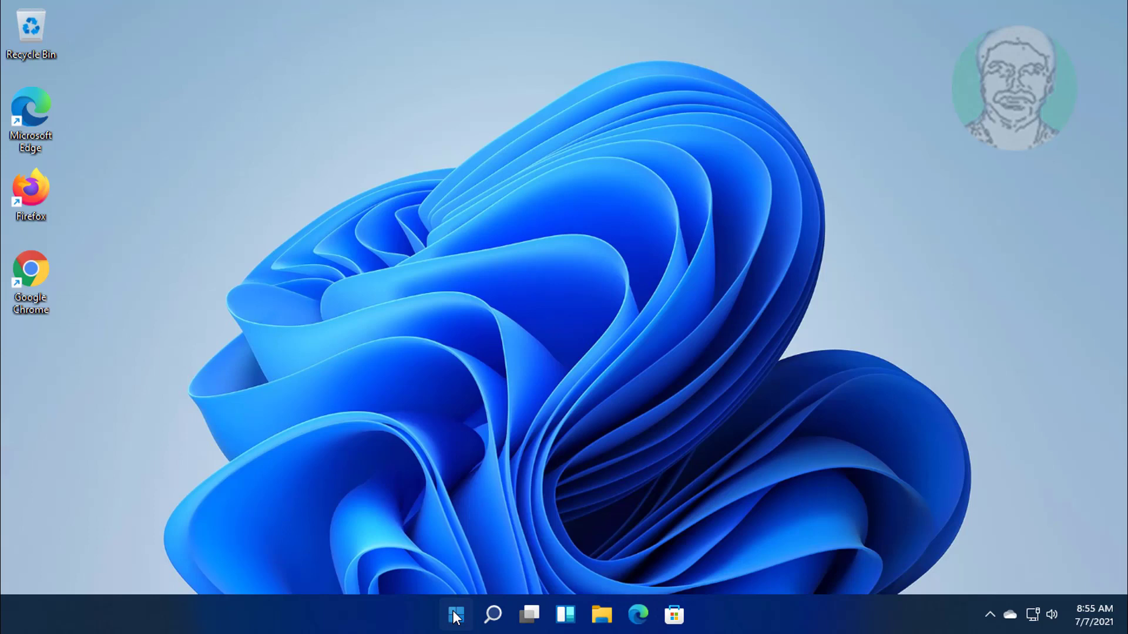